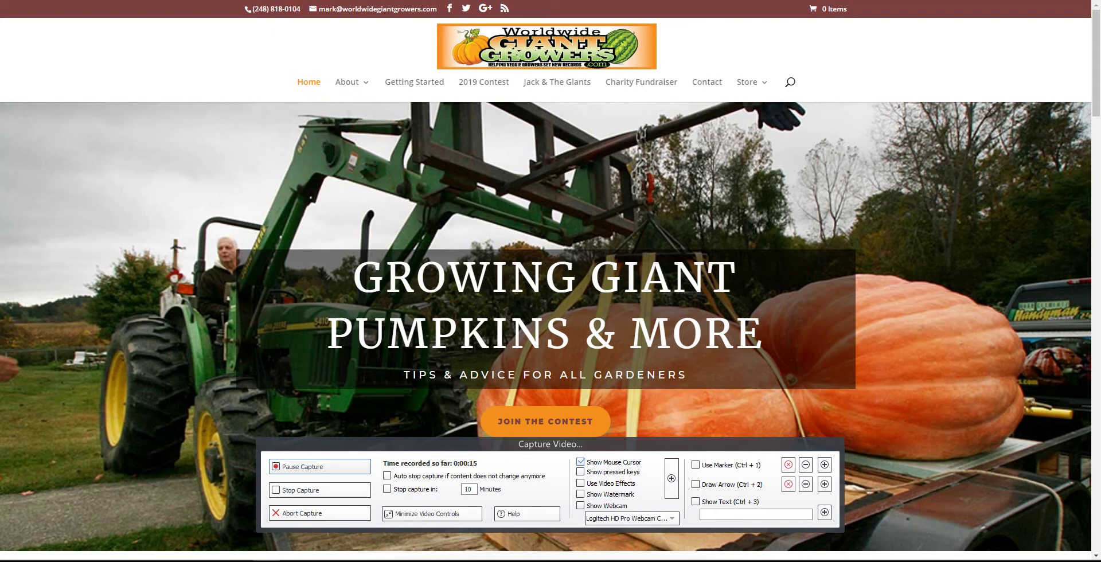
Step: Enter the site's wp-admin address in Chrome's address bar
key(ctrl+l)
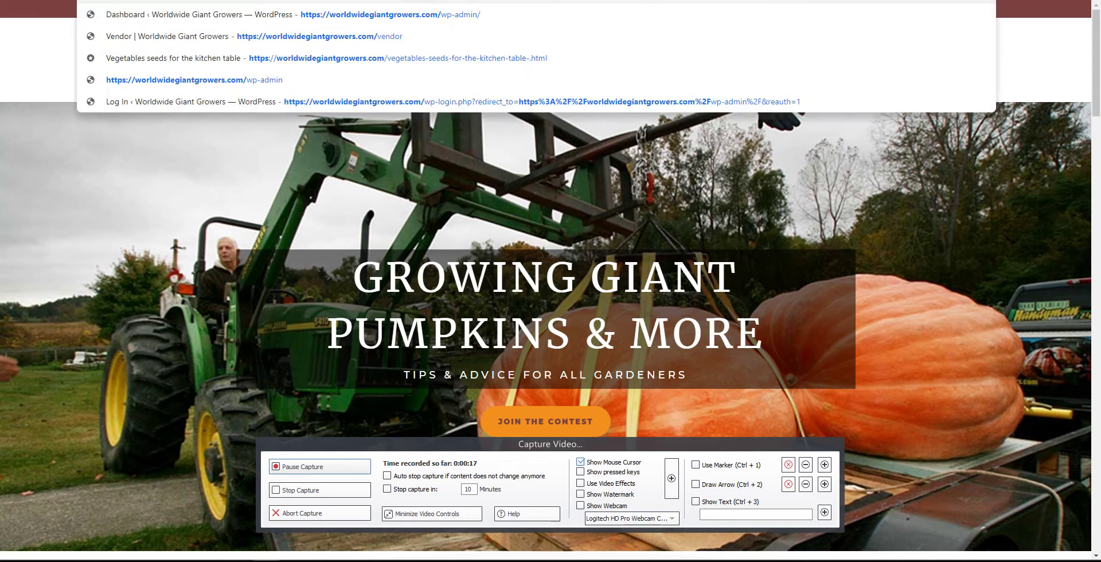
text(wp)
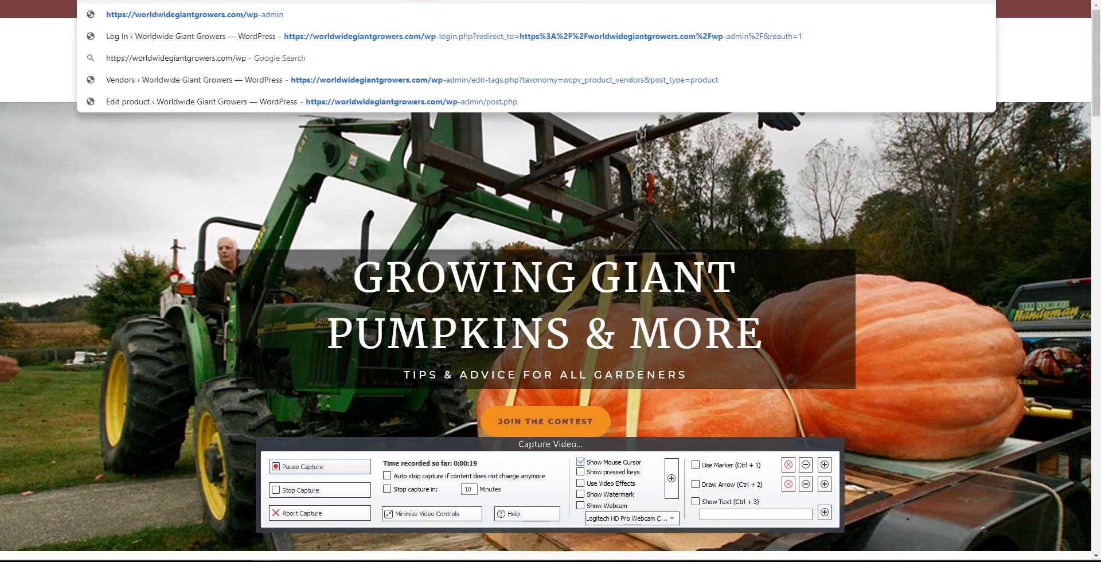
text(-admin)
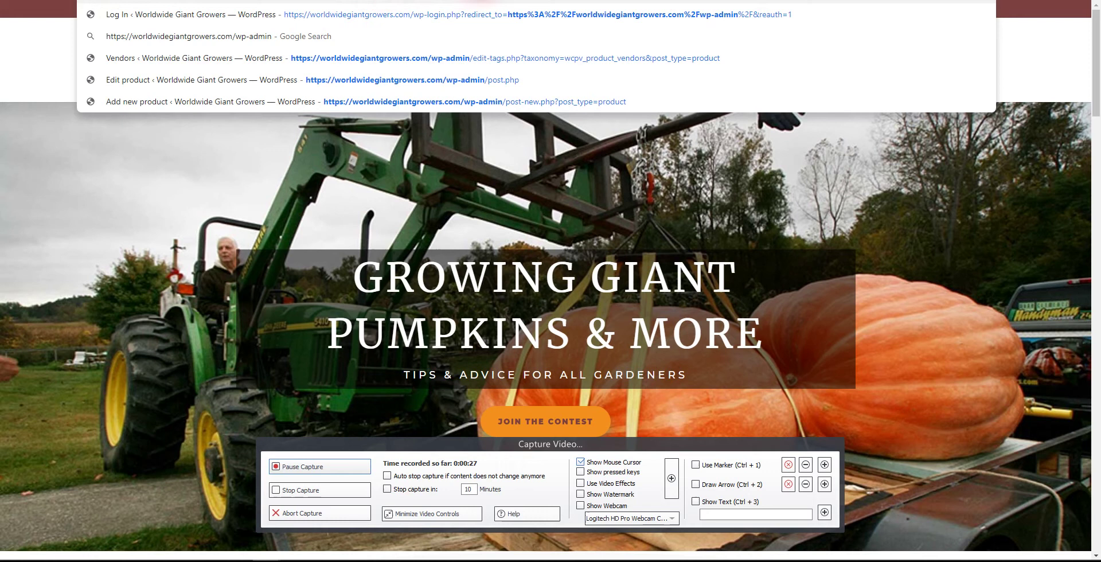
Step: Go to the wp-admin login page and log in with the saved credentials
key(Return)
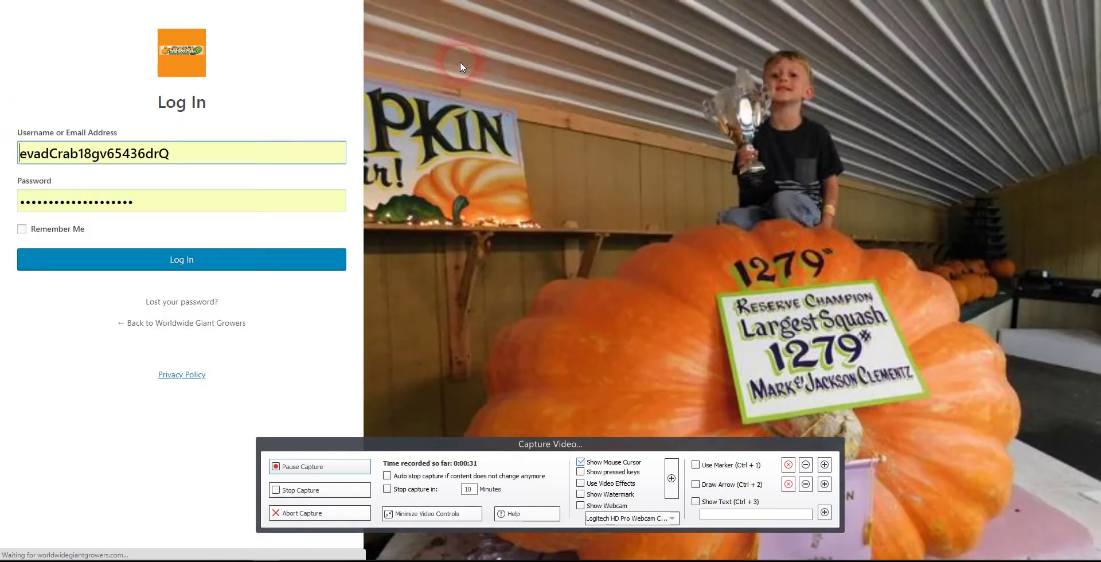
click(184, 265)
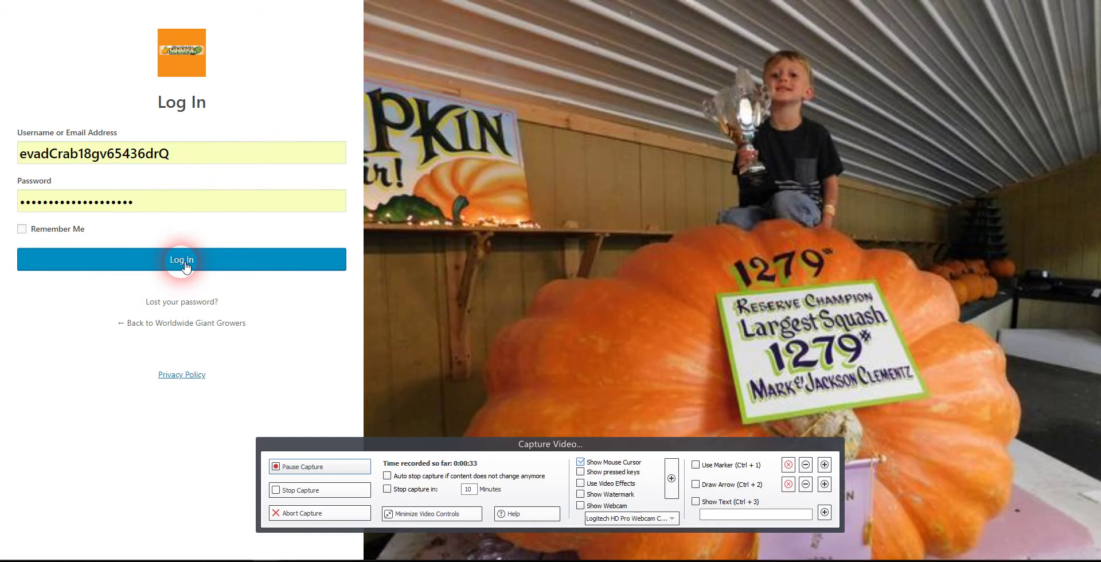
click(419, 515)
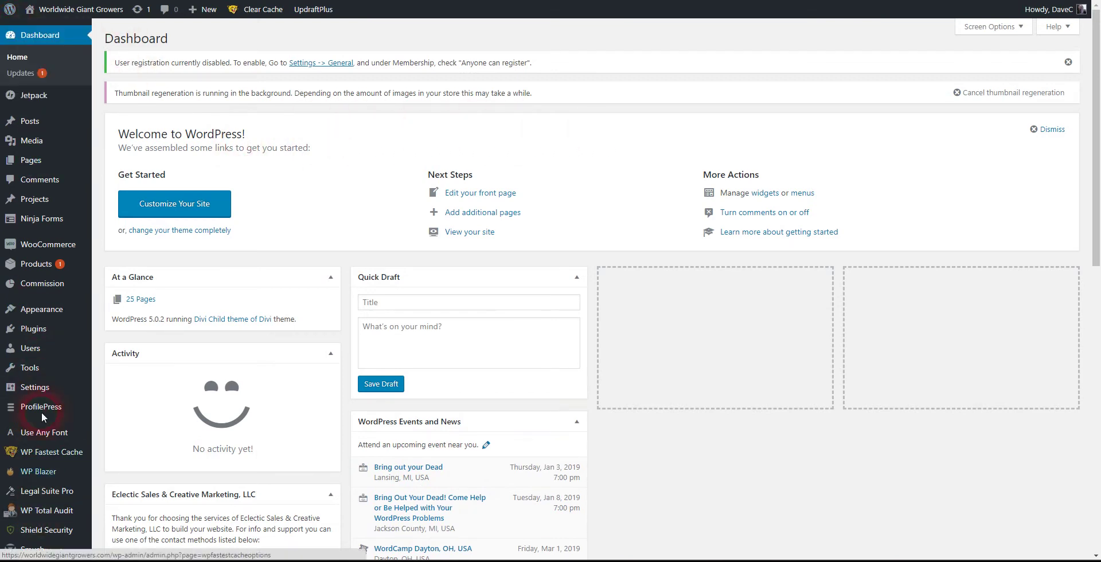
Step: Open Products > Vendors to view the five existing vendors
mouse_move(69, 202)
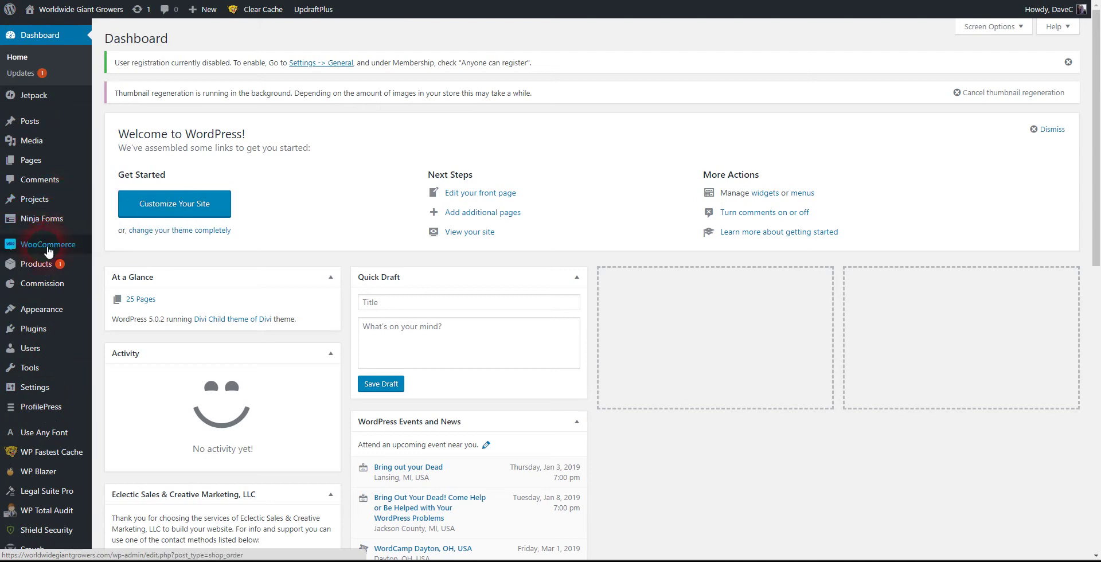
mouse_move(46, 251)
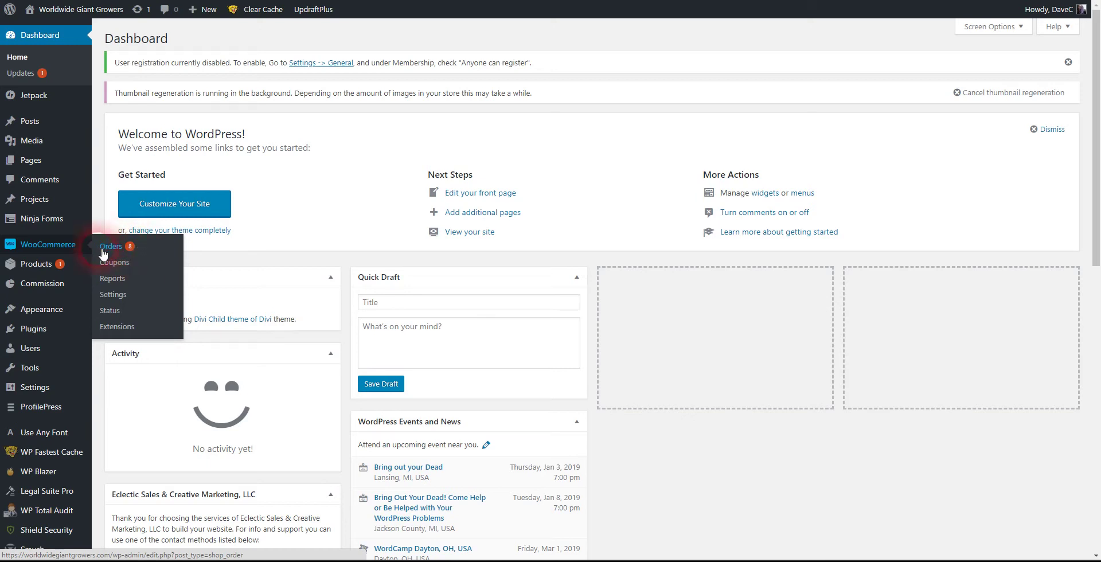
mouse_move(44, 273)
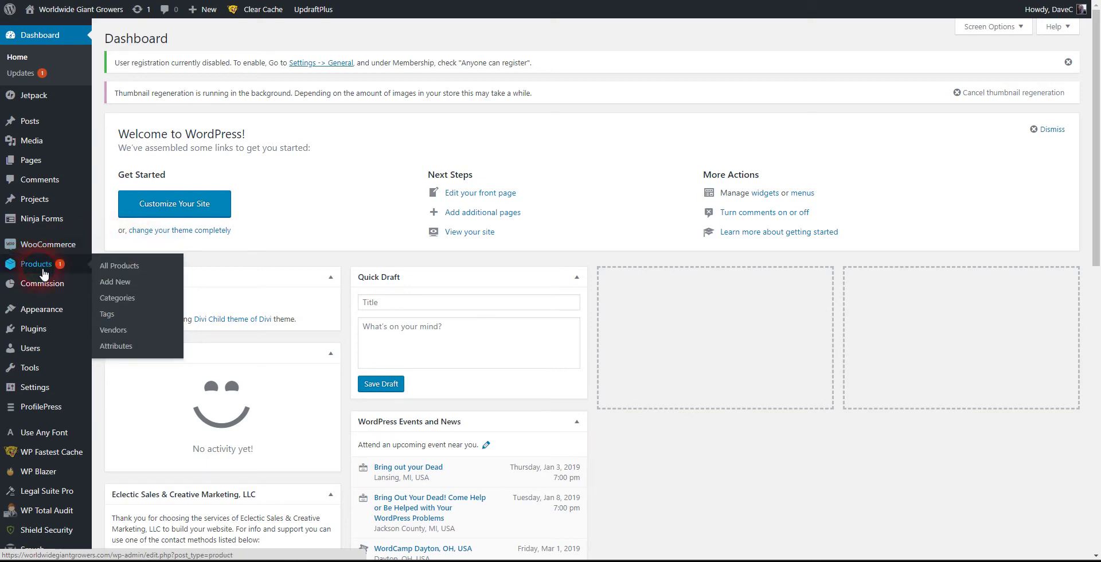
click(114, 331)
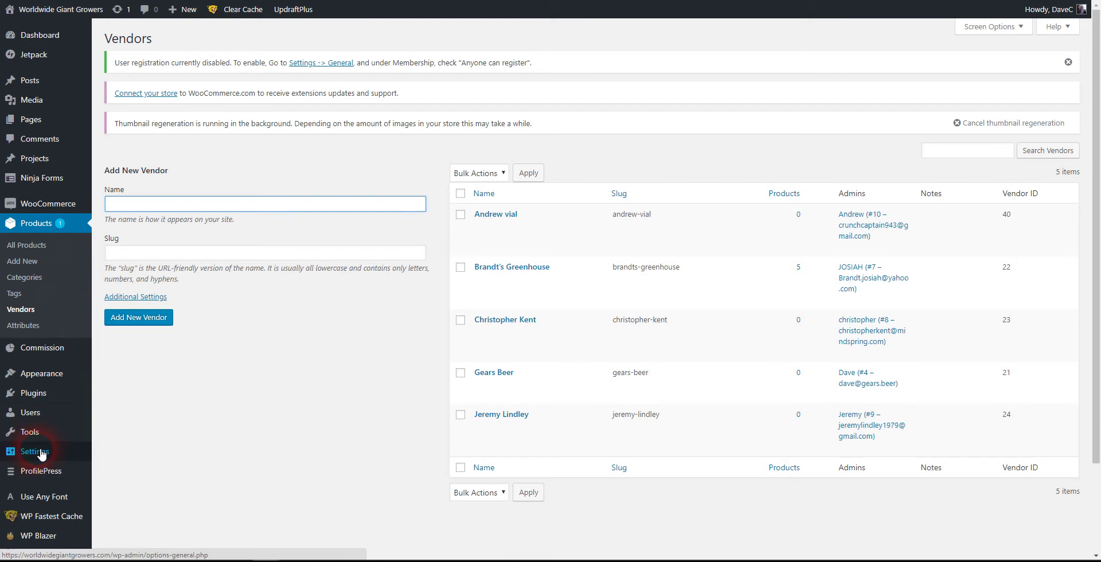
Step: Open Users > All Users to see the ten accounts and their roles
mouse_move(23, 417)
click(135, 415)
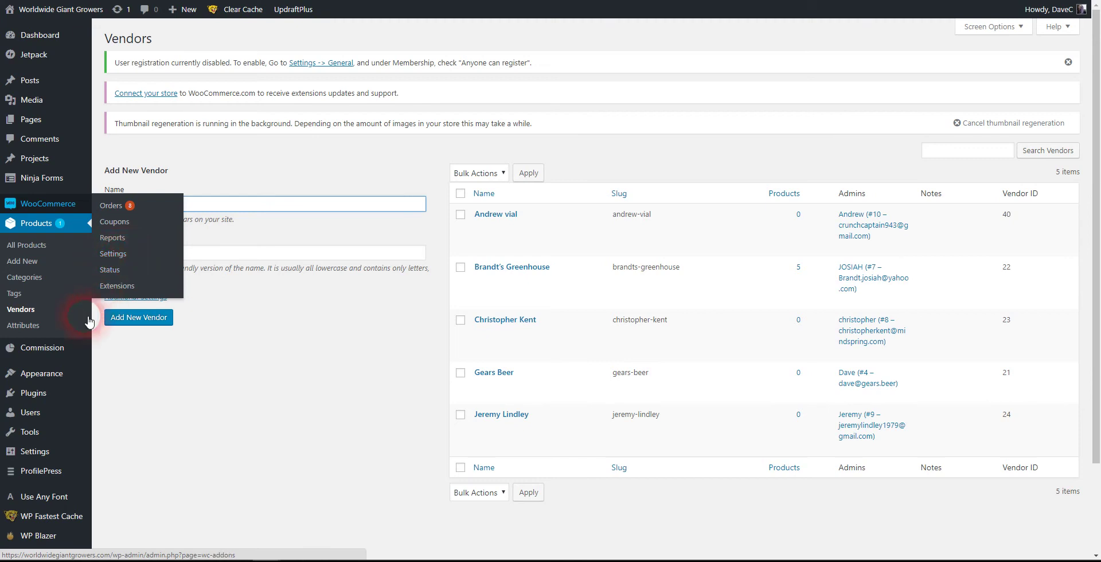
mouse_move(74, 400)
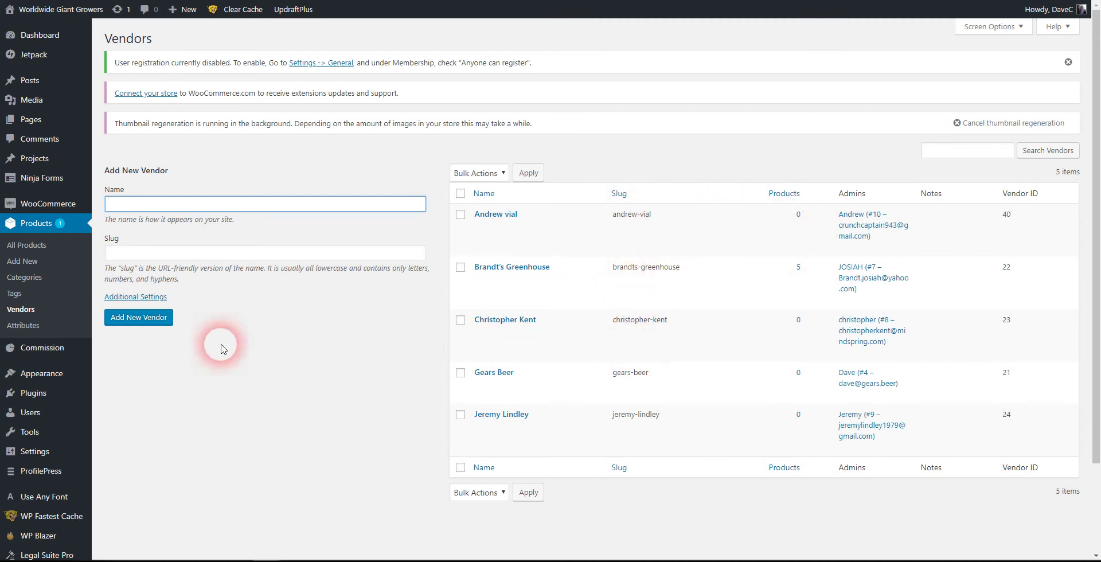
mouse_move(28, 419)
click(112, 415)
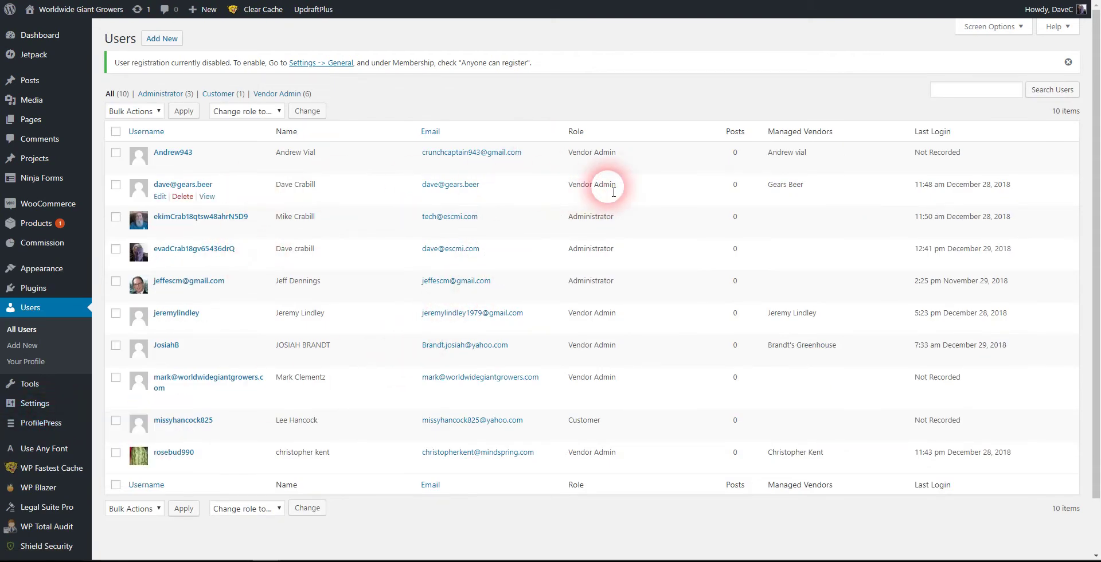
Step: Change the Gears Beer vendor user's role to Pending Vendor and update the user
click(160, 196)
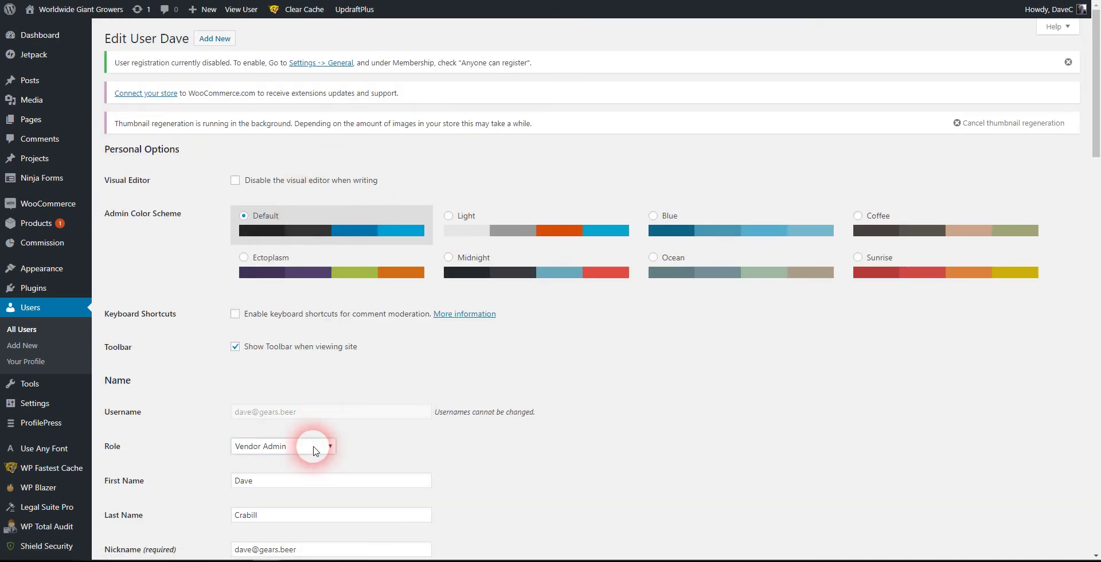
click(311, 446)
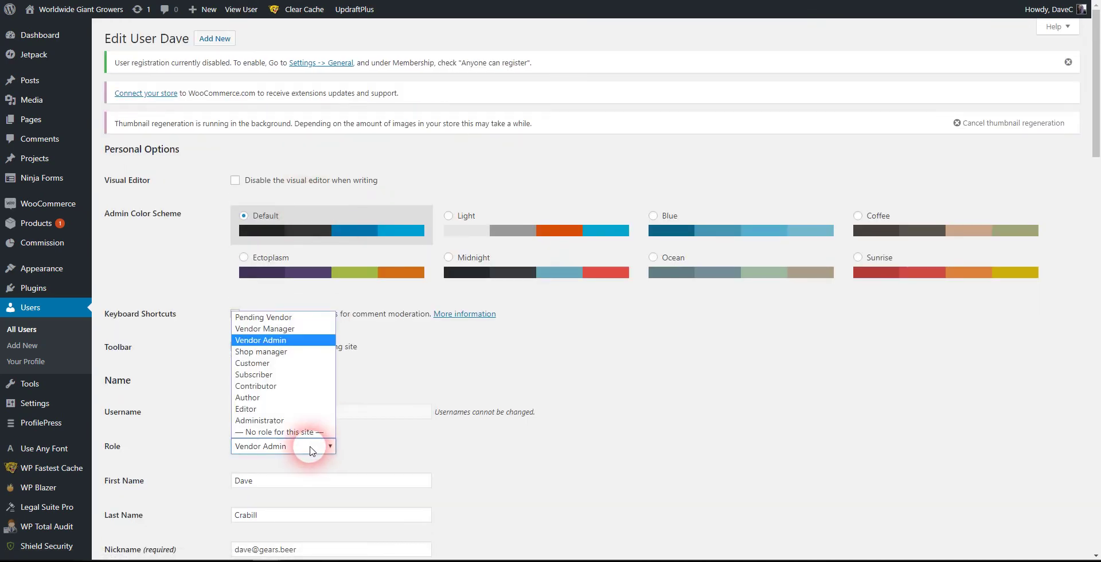
click(252, 317)
scroll(177, 347, down, 5)
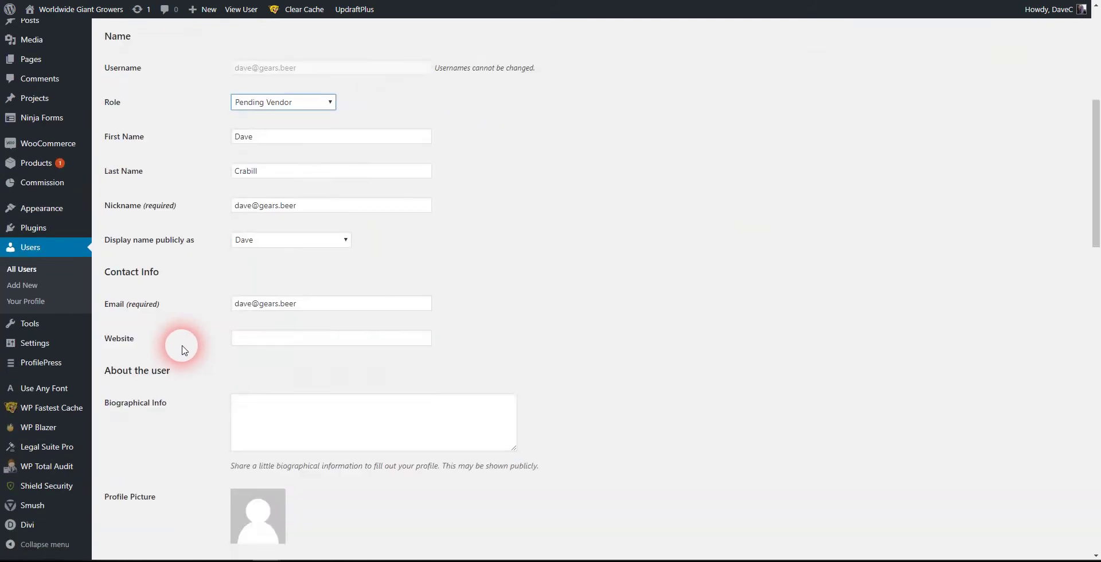
scroll(182, 350, down, 20)
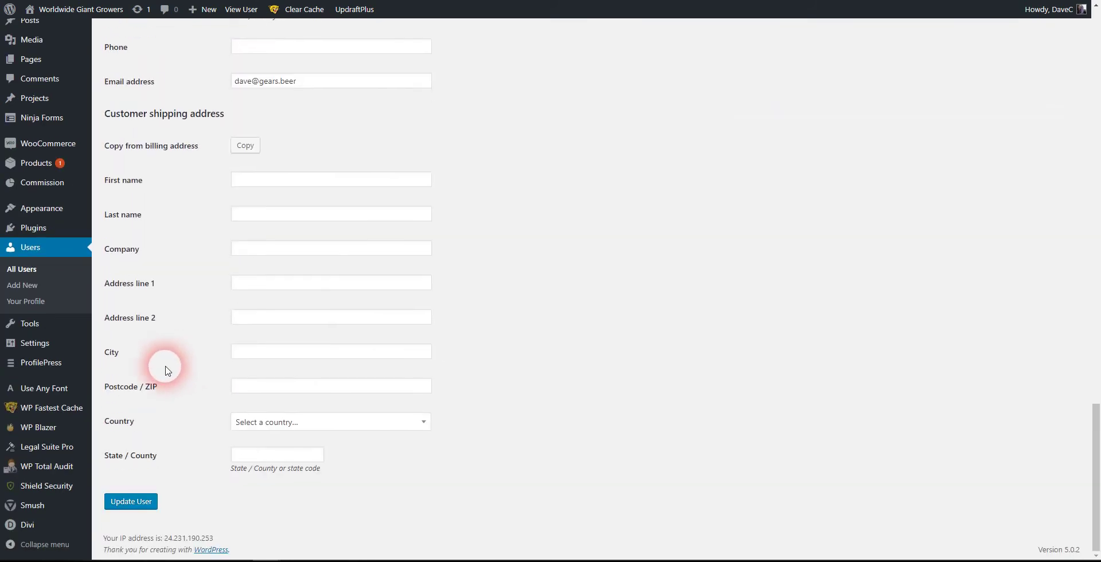
click(130, 501)
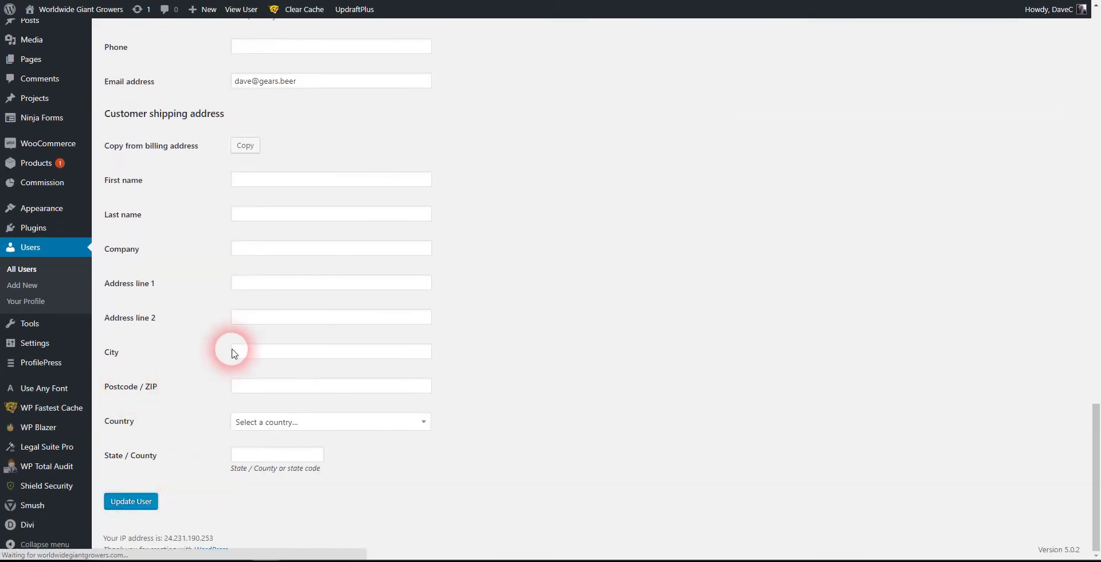
scroll(232, 350, up, 10)
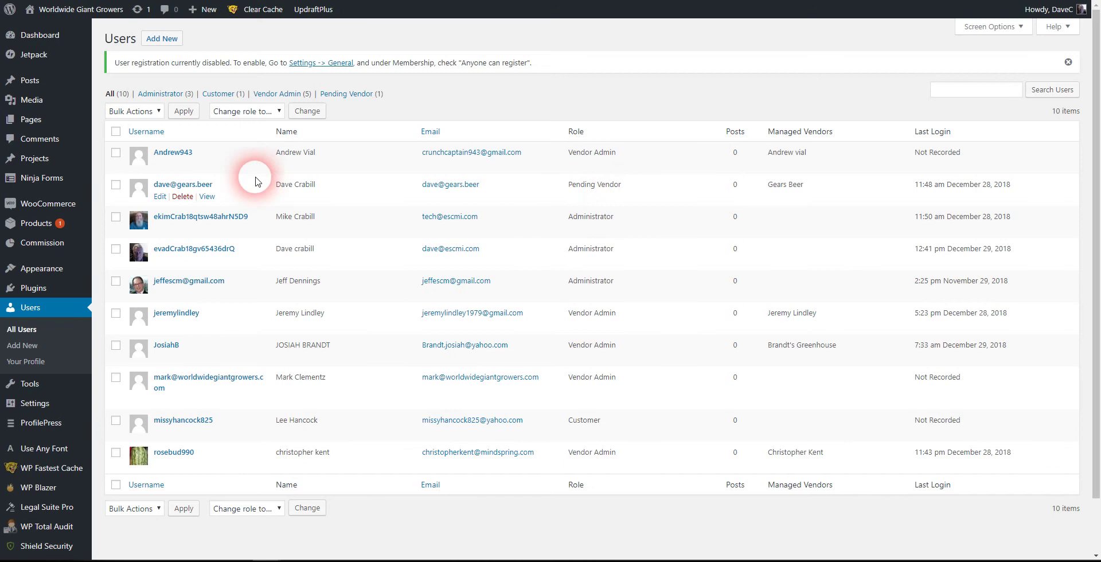
Step: Reopen the Gears Beer user's profile and choose Vendor Admin as the role
click(160, 197)
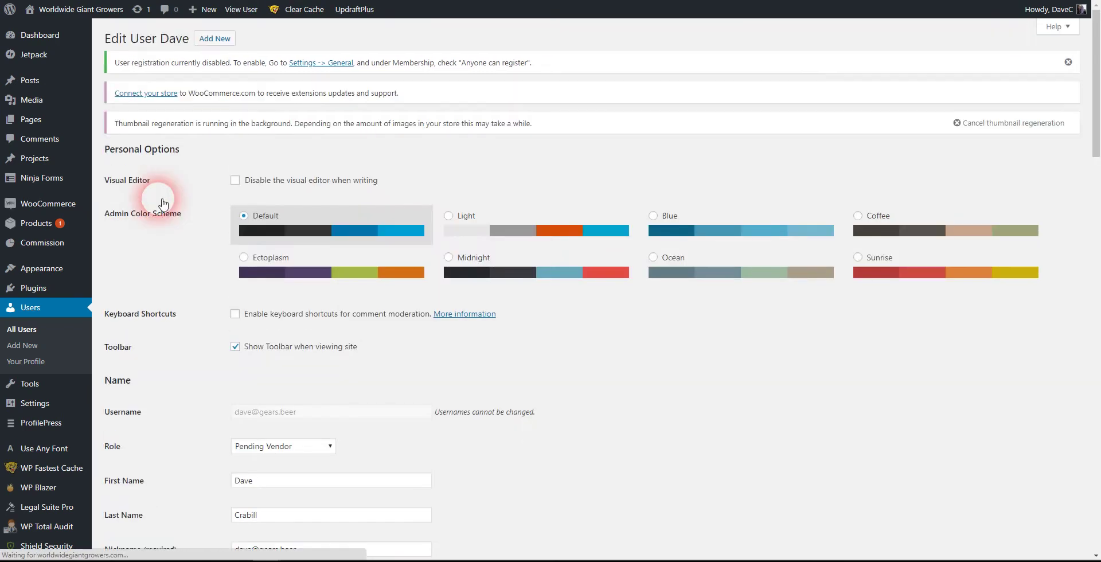
scroll(344, 400, down, 2)
click(314, 333)
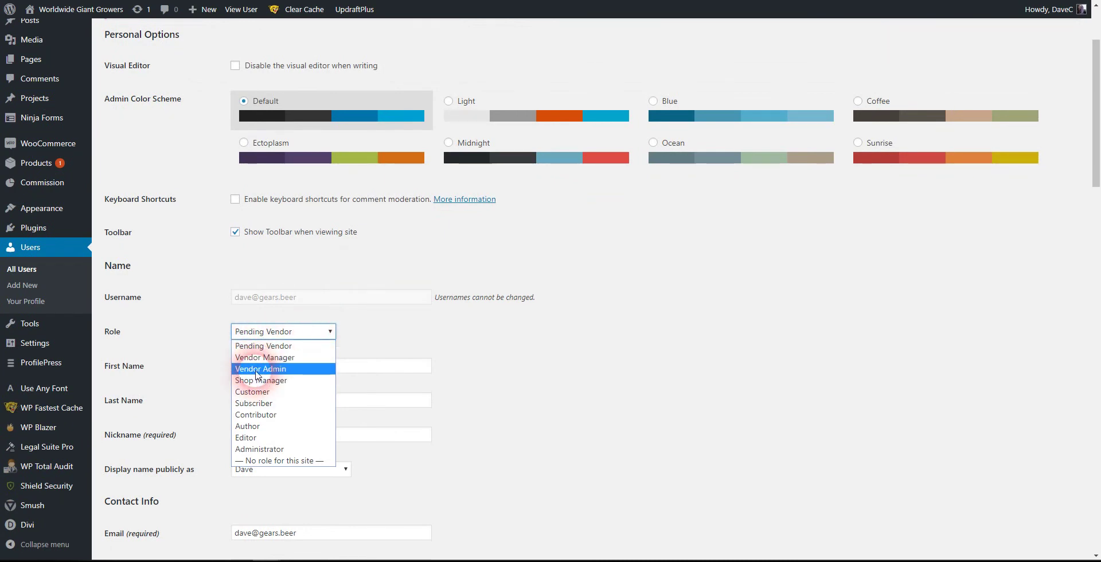
click(258, 370)
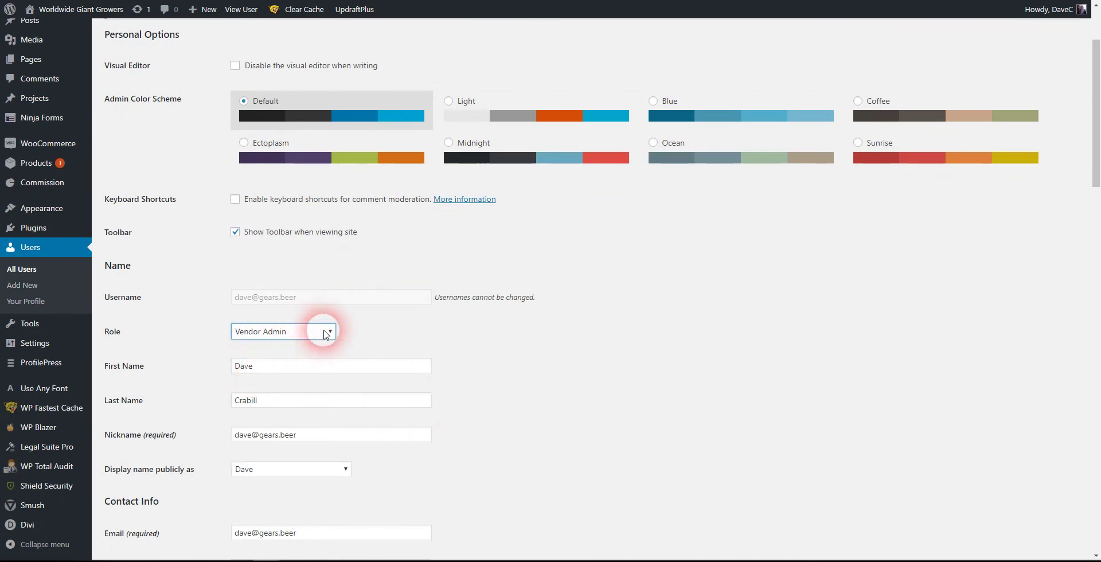
click(326, 333)
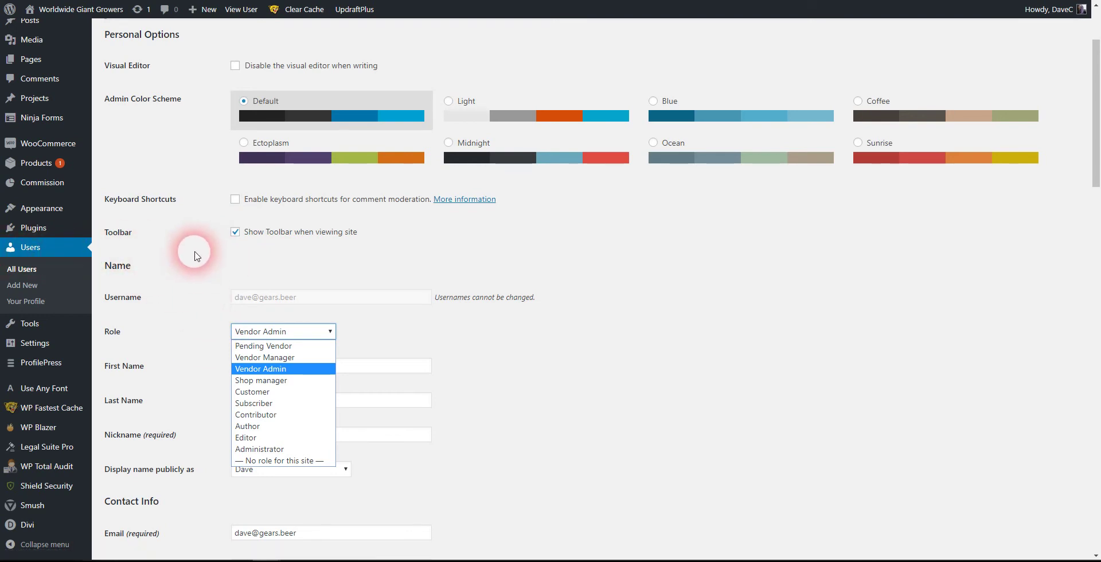
Step: Open the $270.00 processing order #463 from the Orders list
mouse_move(53, 148)
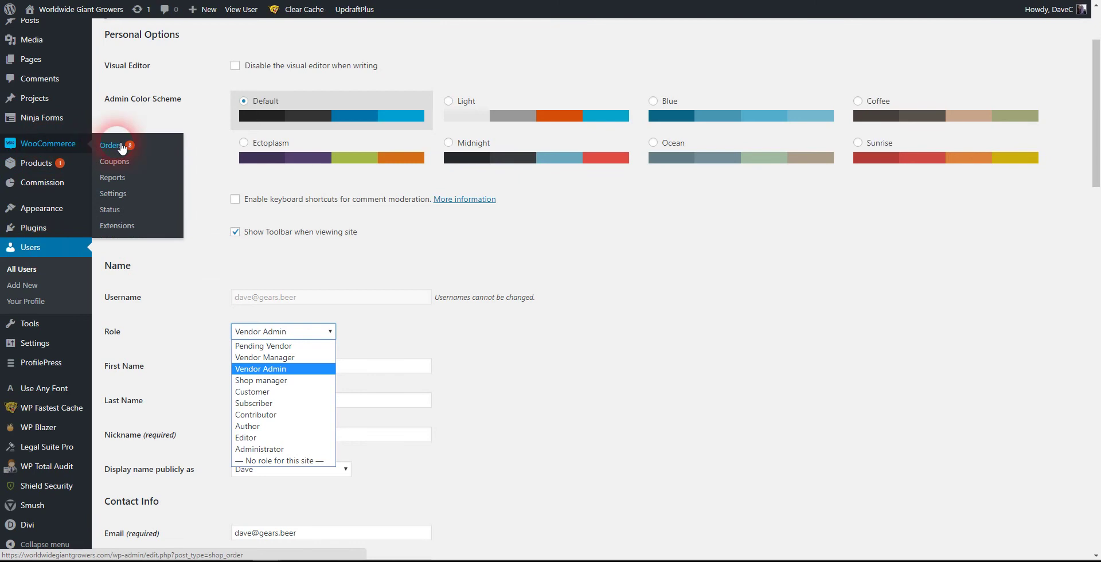
click(121, 148)
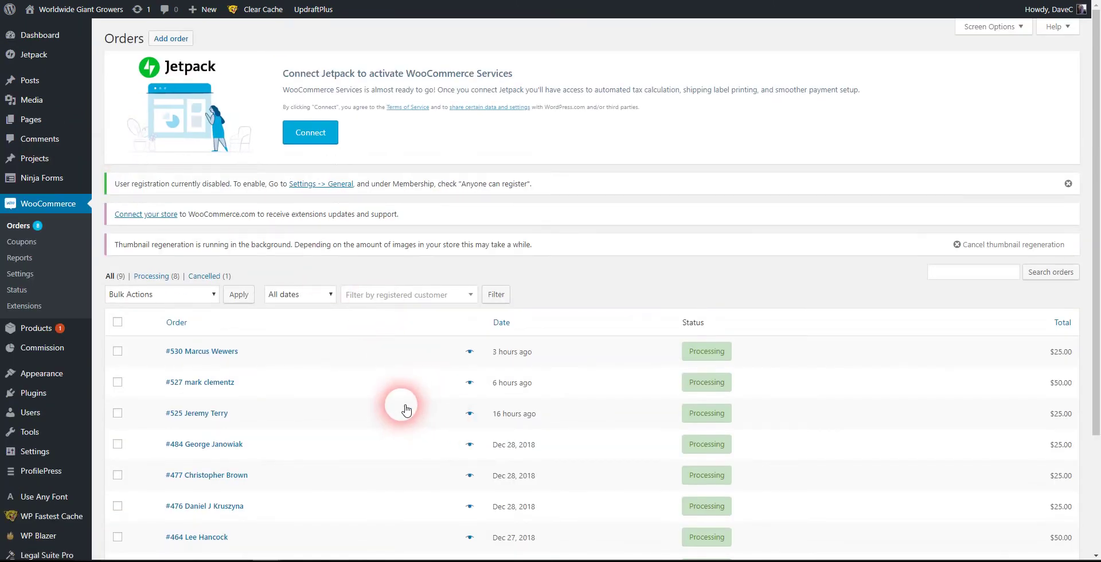
scroll(404, 407, down, 3)
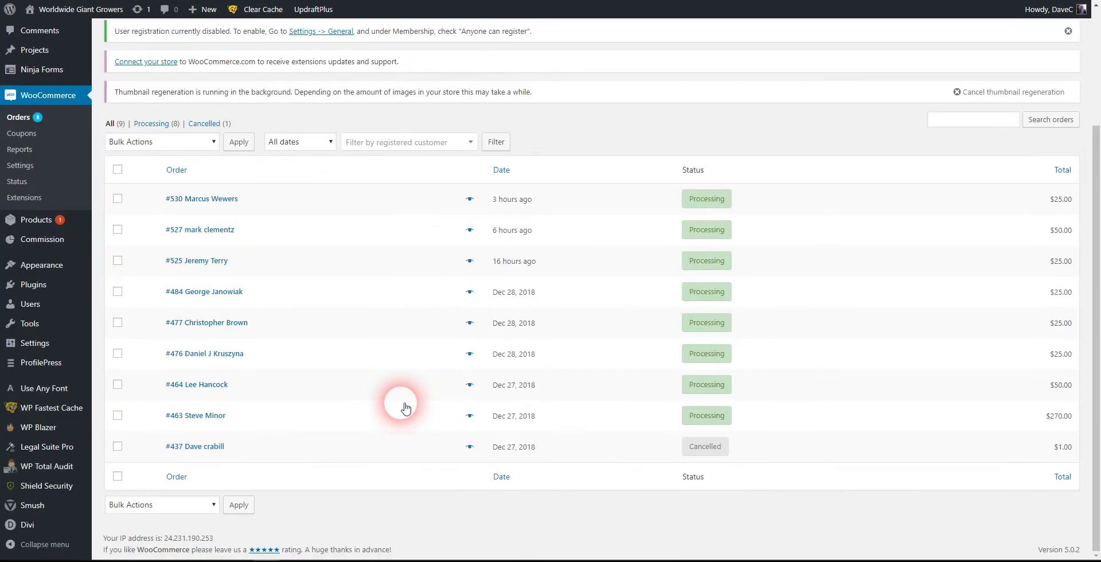
click(177, 419)
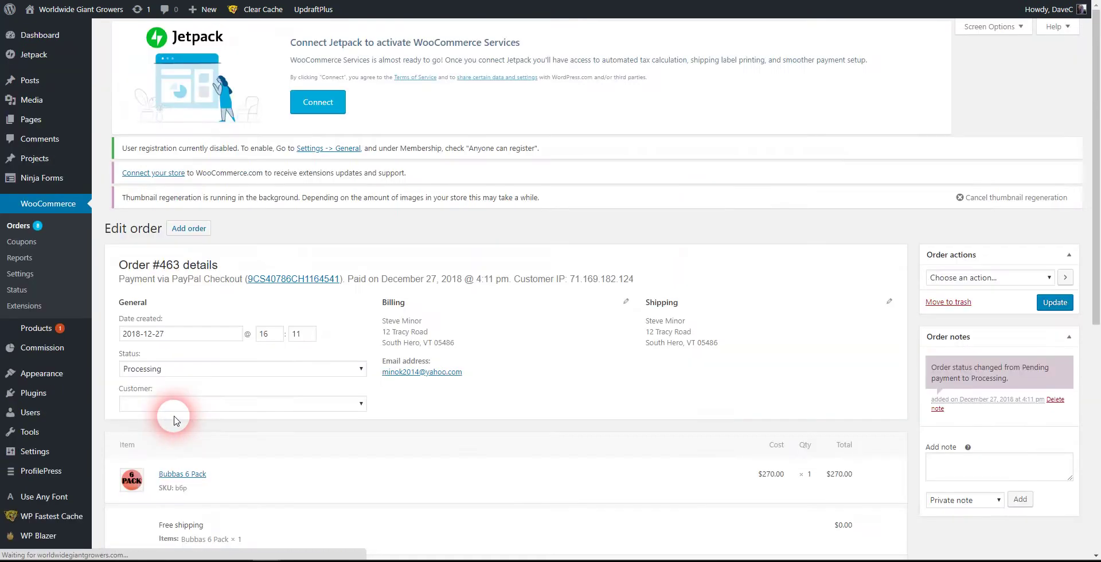
Step: Review the status options, keep Processing, and update the order
scroll(505, 417, down, 4)
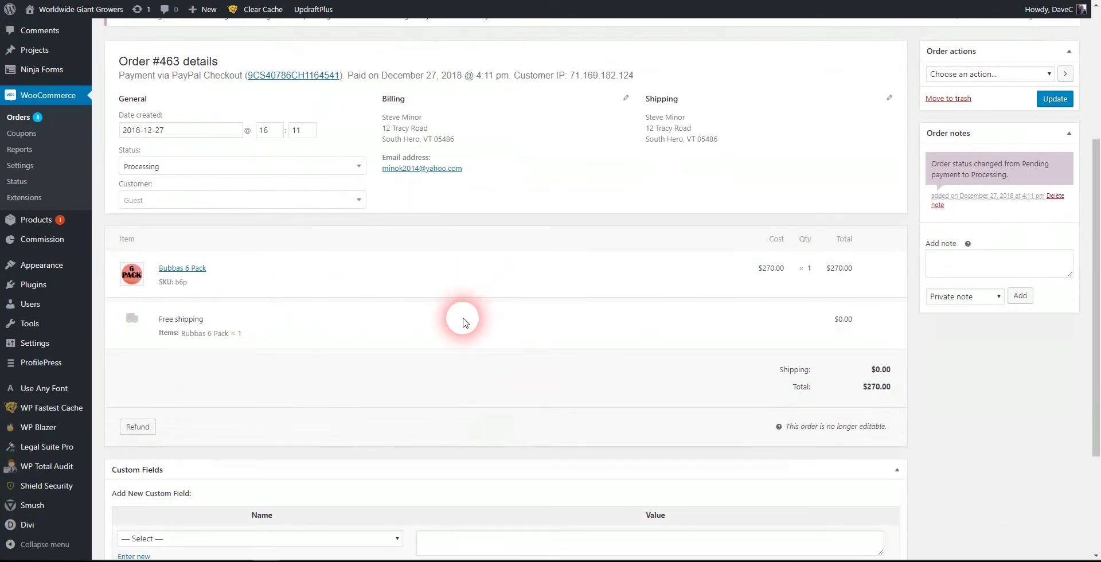
scroll(458, 324, up, 2)
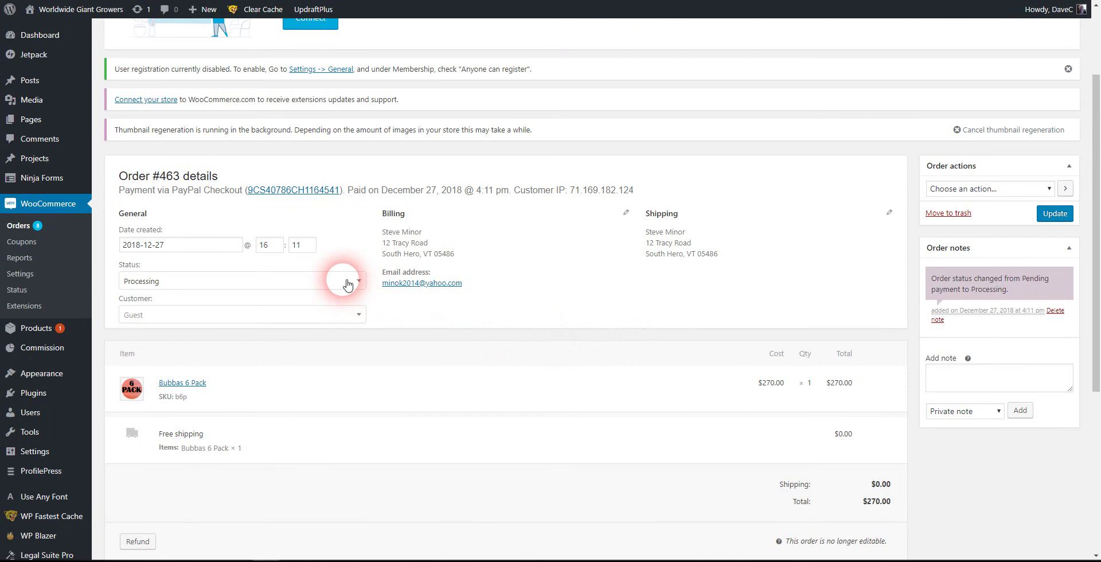
click(348, 280)
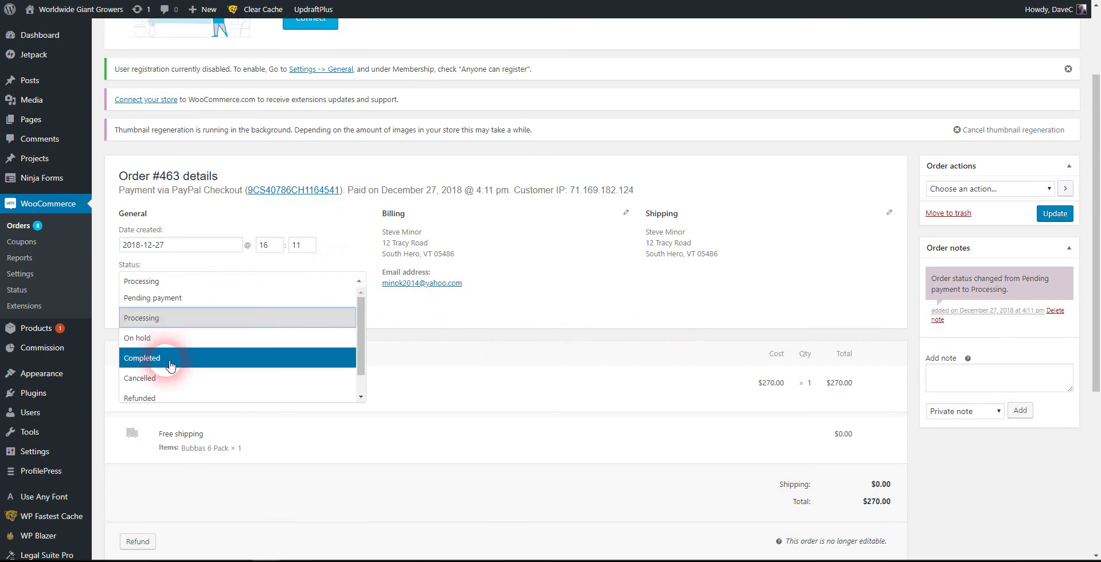
click(673, 318)
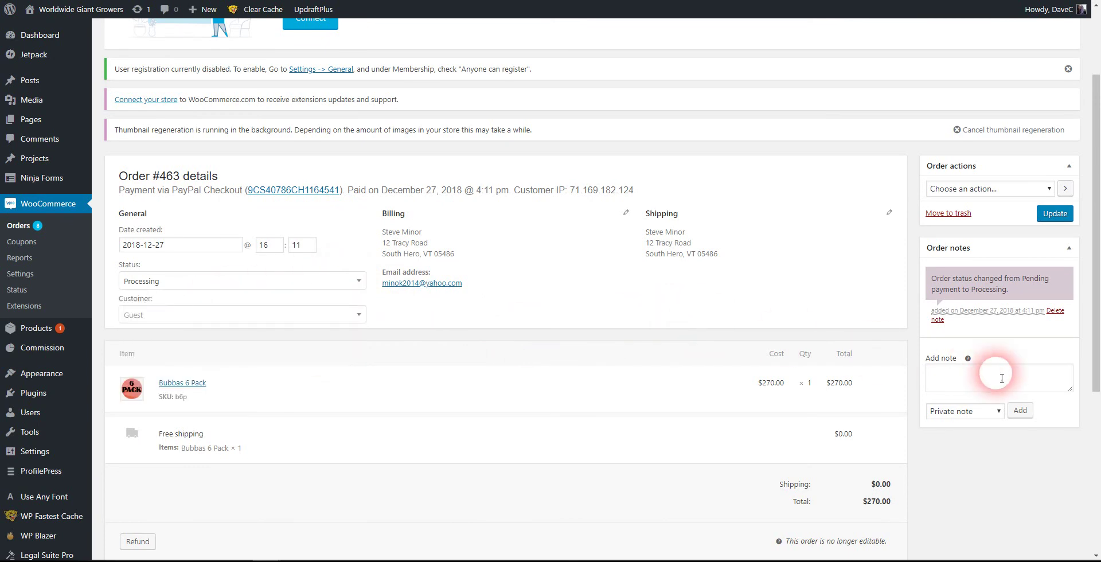
click(1001, 379)
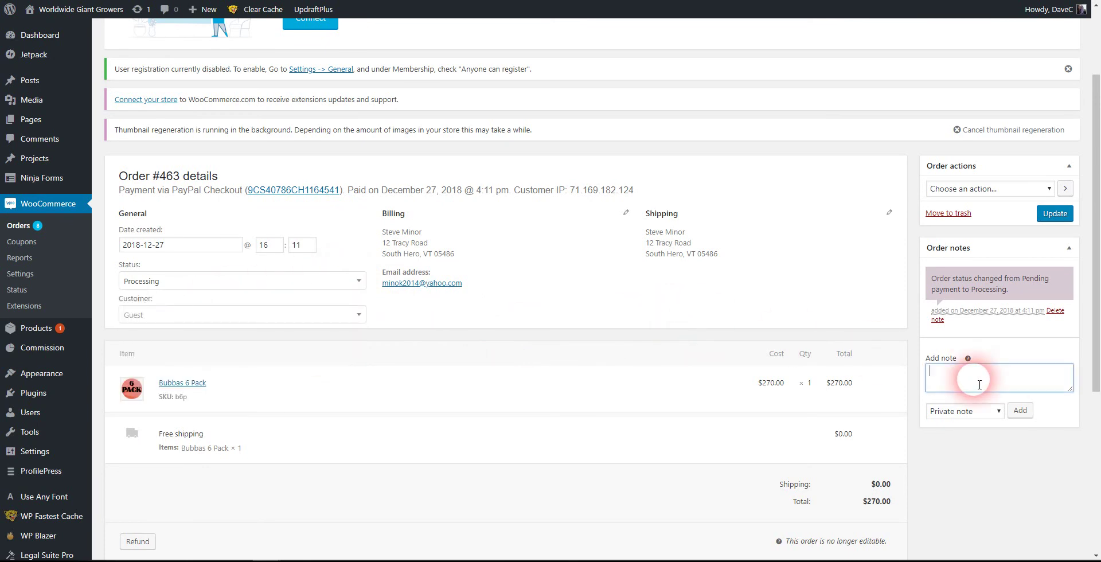
click(1056, 216)
Step: From All Products, open 316 Kent 2017 Watermelon Seed for editing and review its page
mouse_move(37, 336)
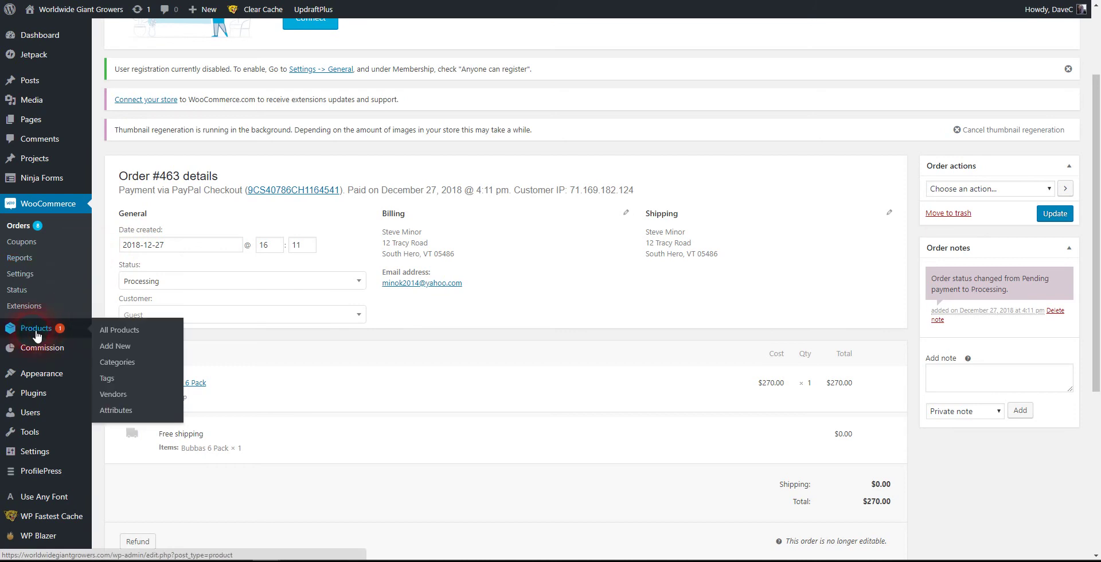
click(72, 334)
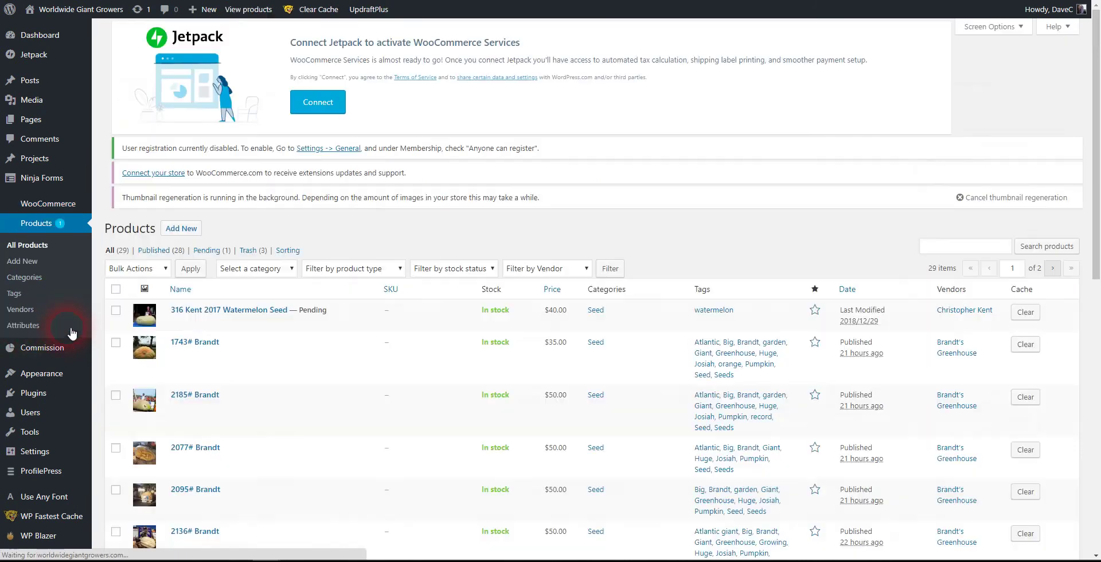
mouse_move(155, 333)
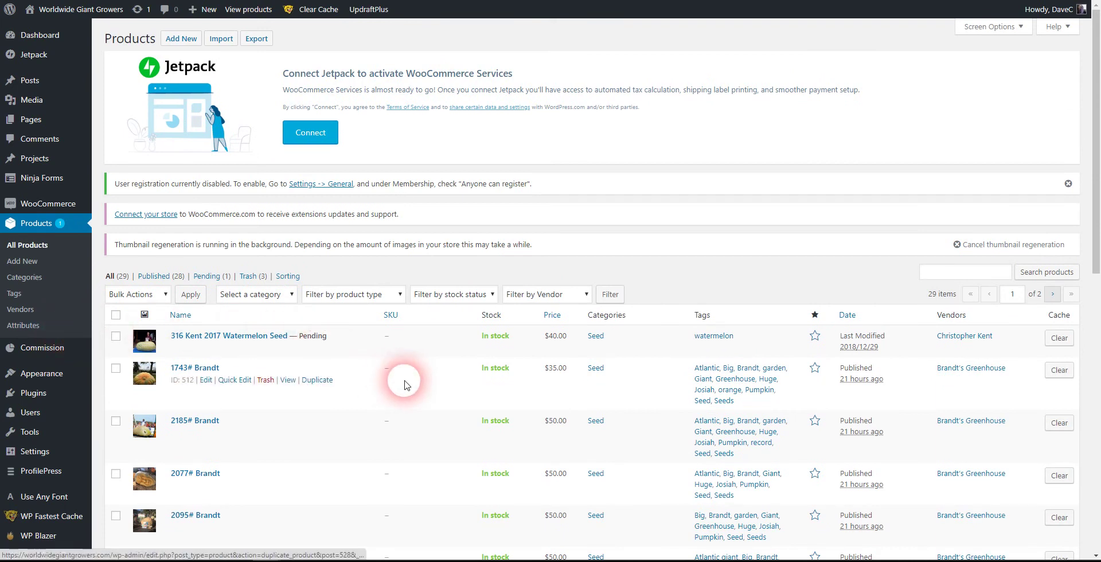
scroll(403, 382, down, 2)
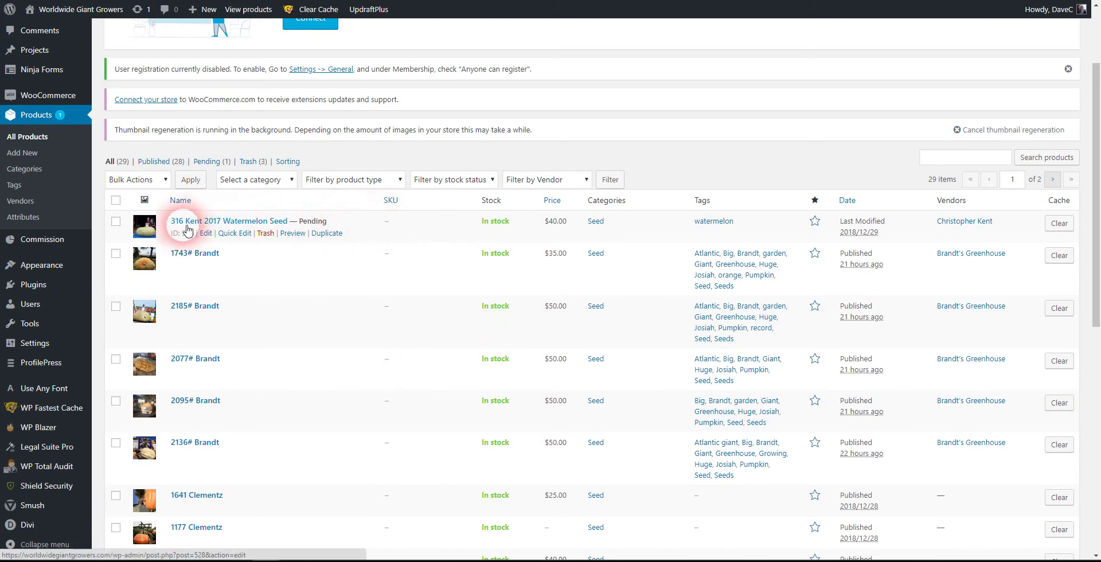
click(205, 235)
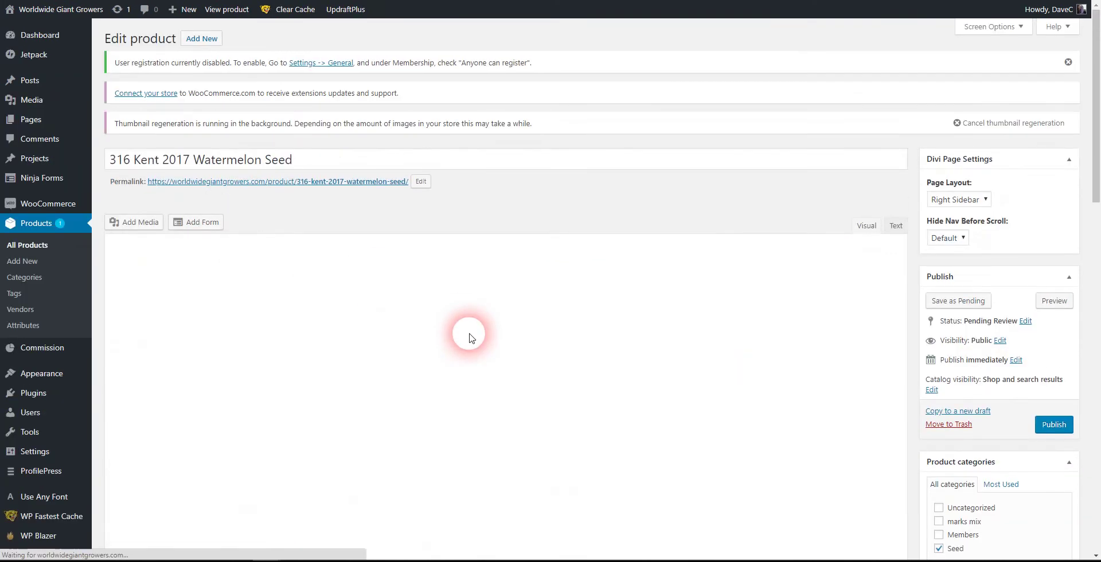
scroll(469, 338, down, 8)
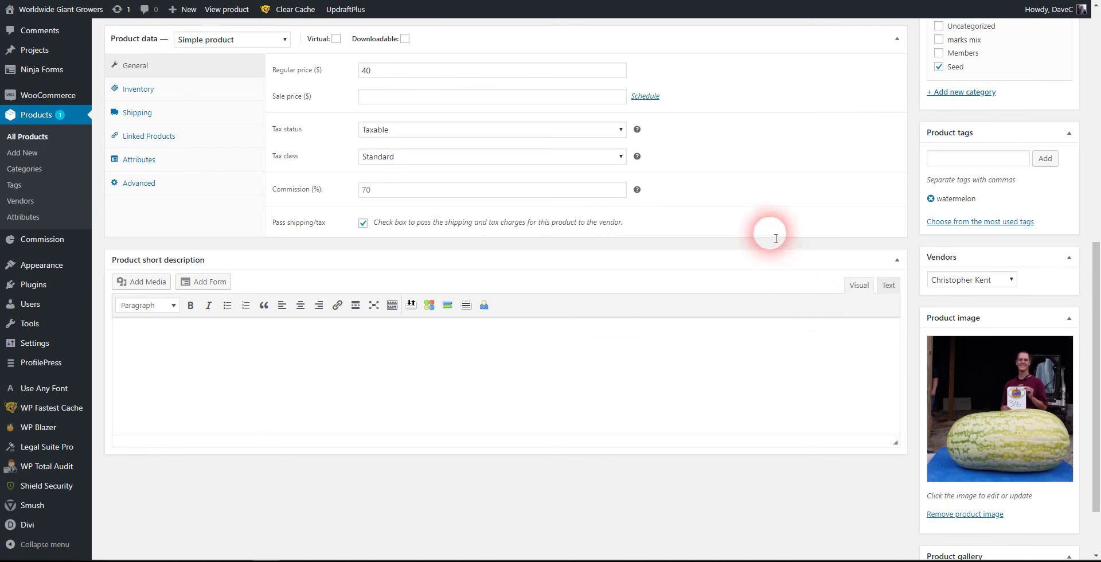
scroll(776, 238, down, 1)
scroll(774, 237, up, 6)
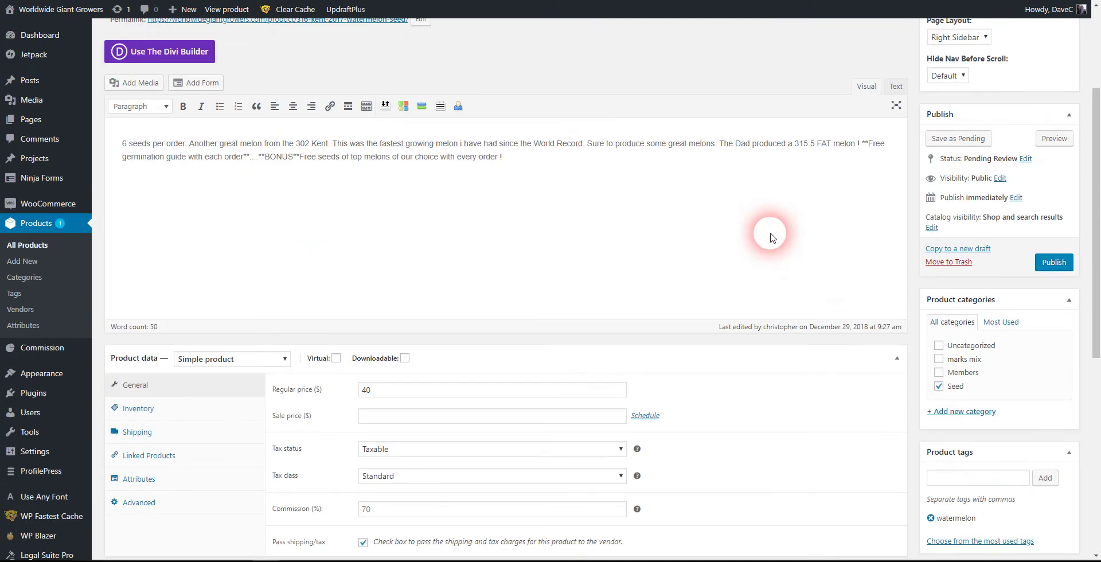
scroll(805, 313, up, 3)
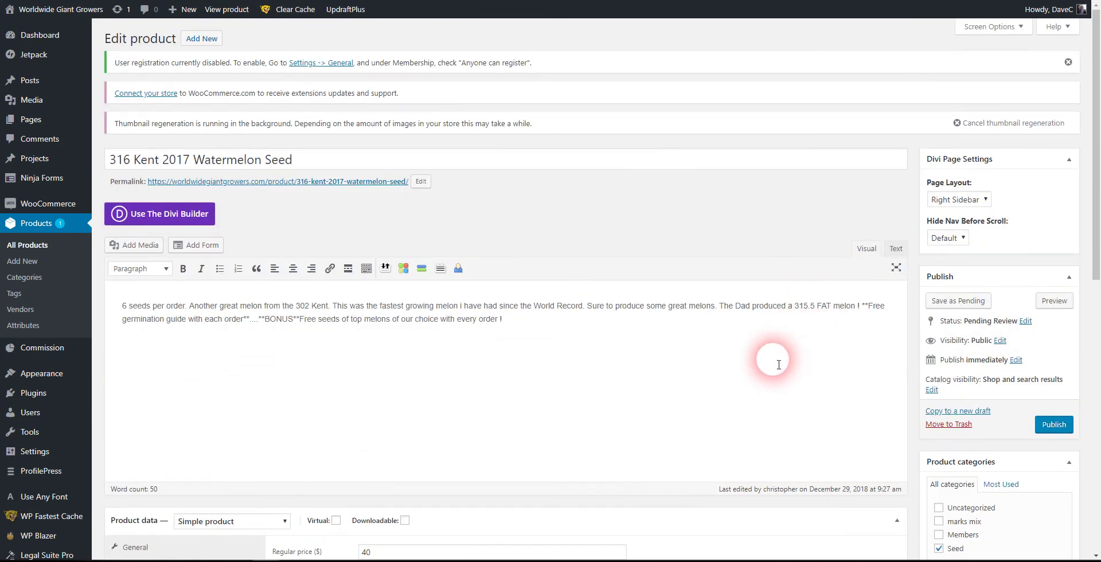
scroll(777, 364, down, 7)
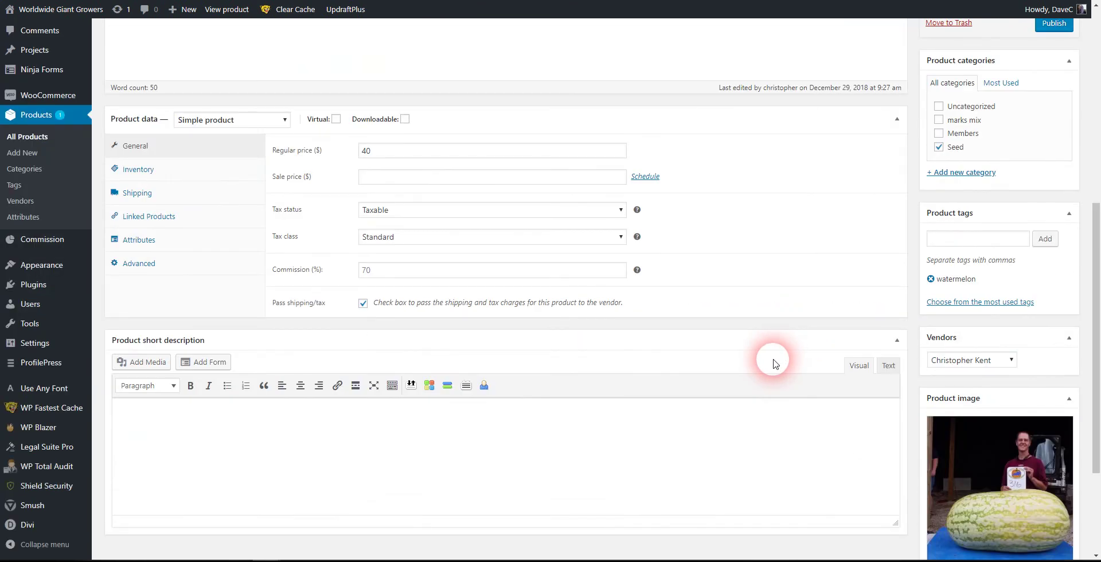
scroll(772, 364, down, 3)
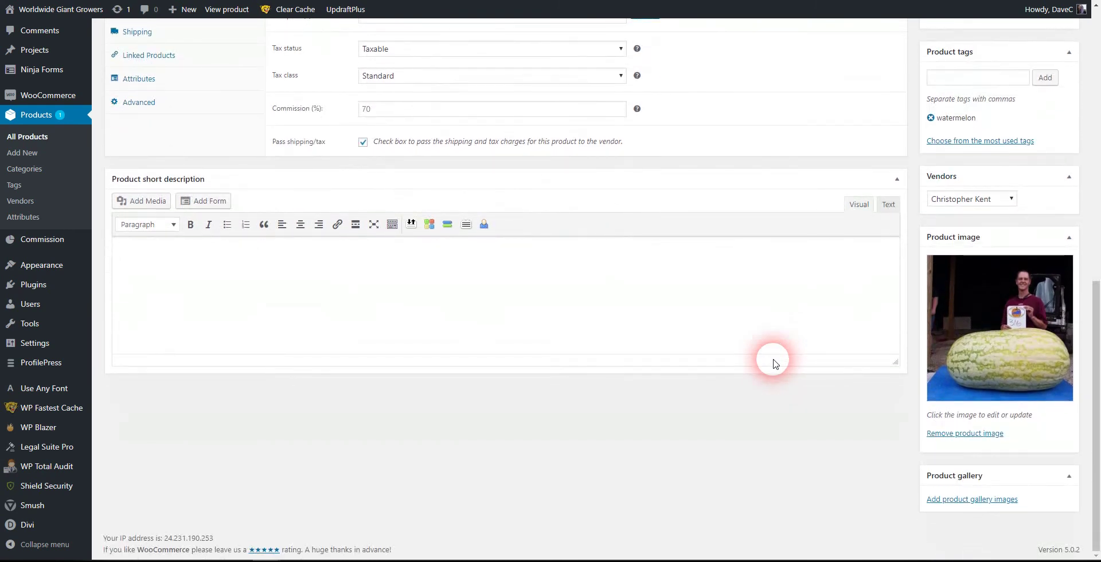
scroll(774, 364, up, 12)
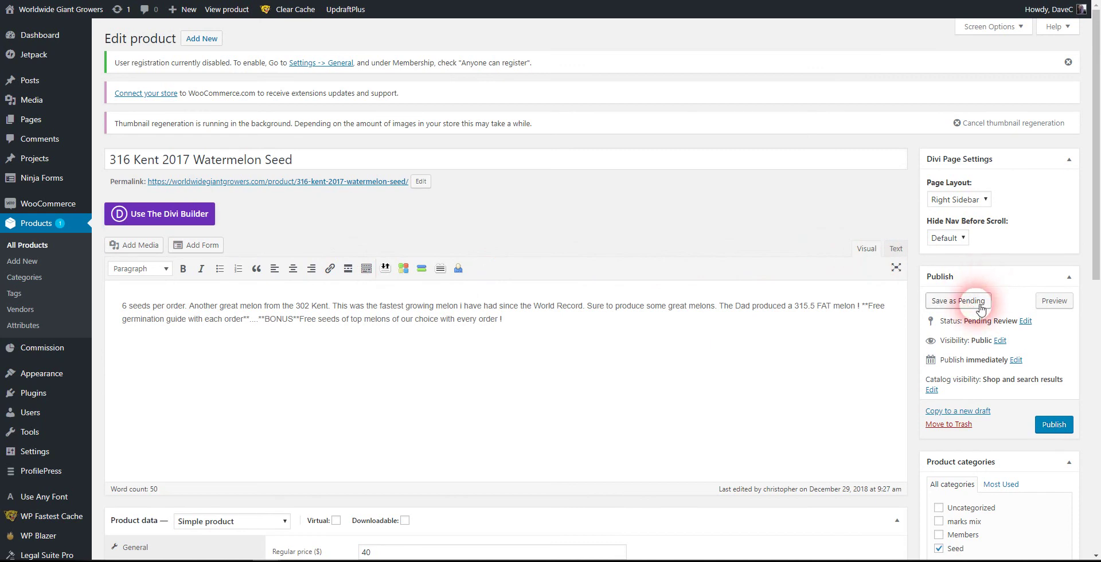
Step: Publish 316 Kent 2017 Watermelon Seed and check it in the All Products list
click(1054, 425)
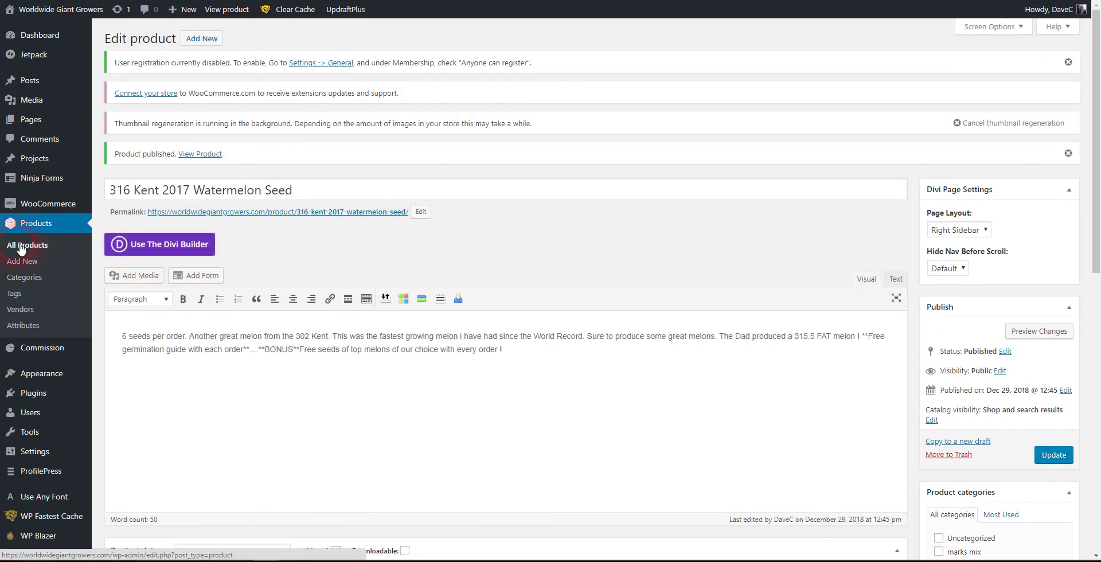
click(19, 246)
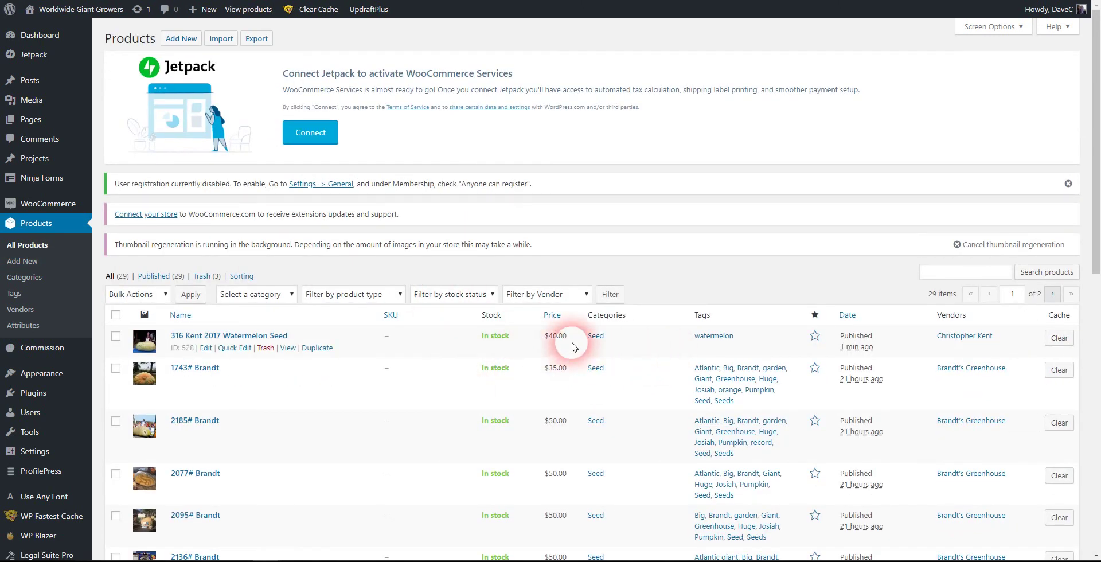
scroll(664, 344, down, 2)
scroll(664, 352, down, 2)
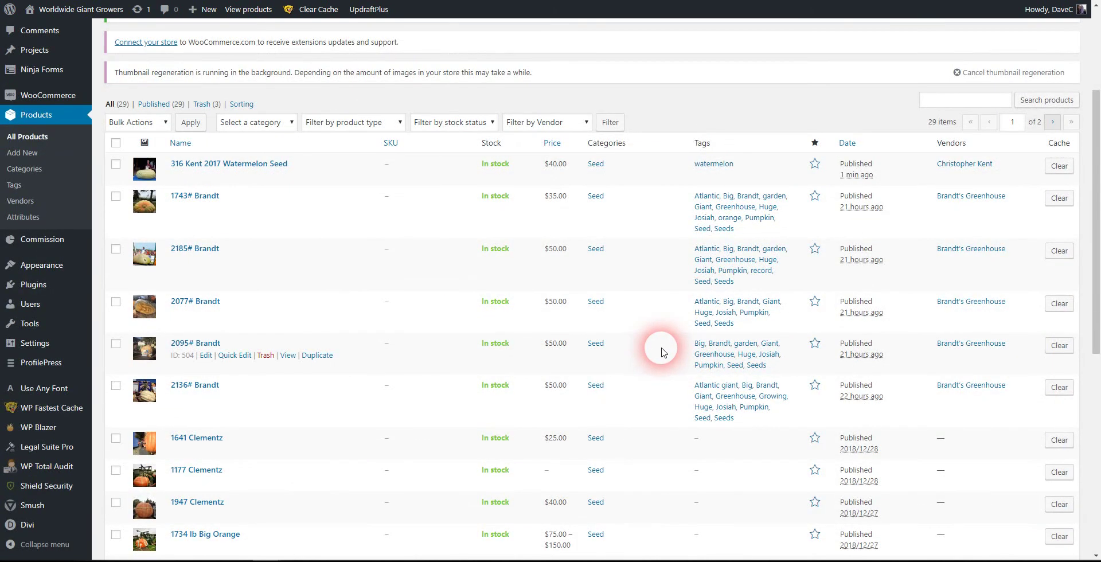
scroll(664, 352, down, 9)
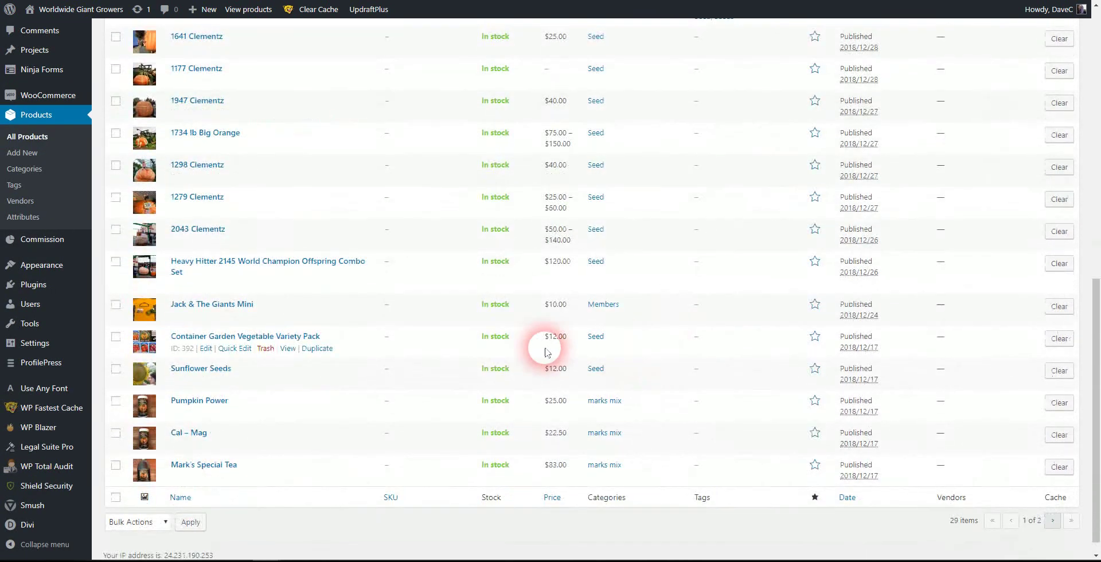
scroll(511, 360, up, 15)
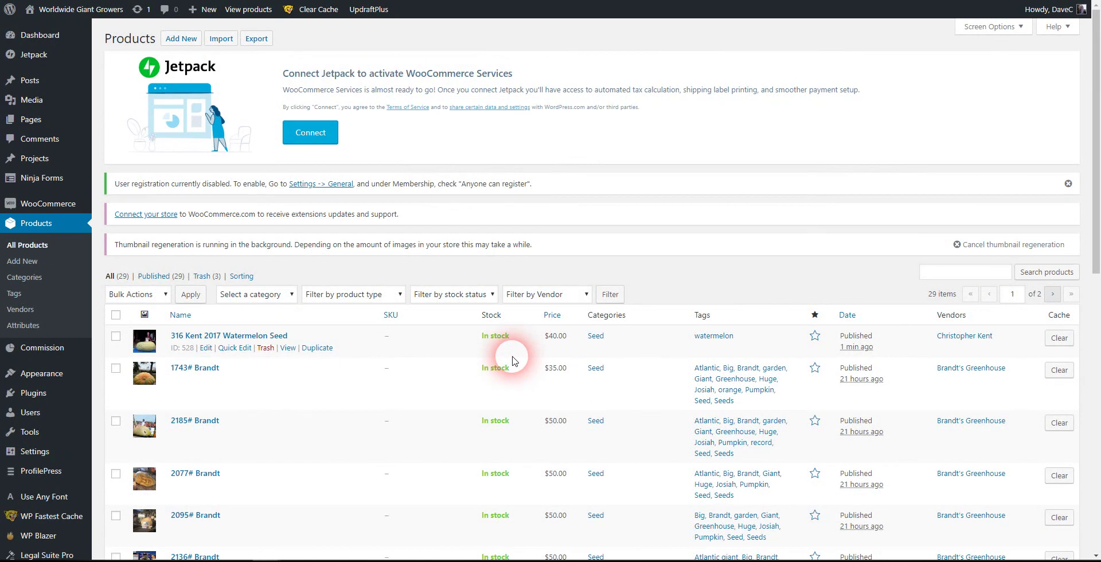
Step: Open WooCommerce Reports and inspect last-7-days sales: $495.00 gross from 8 orders
mouse_move(51, 204)
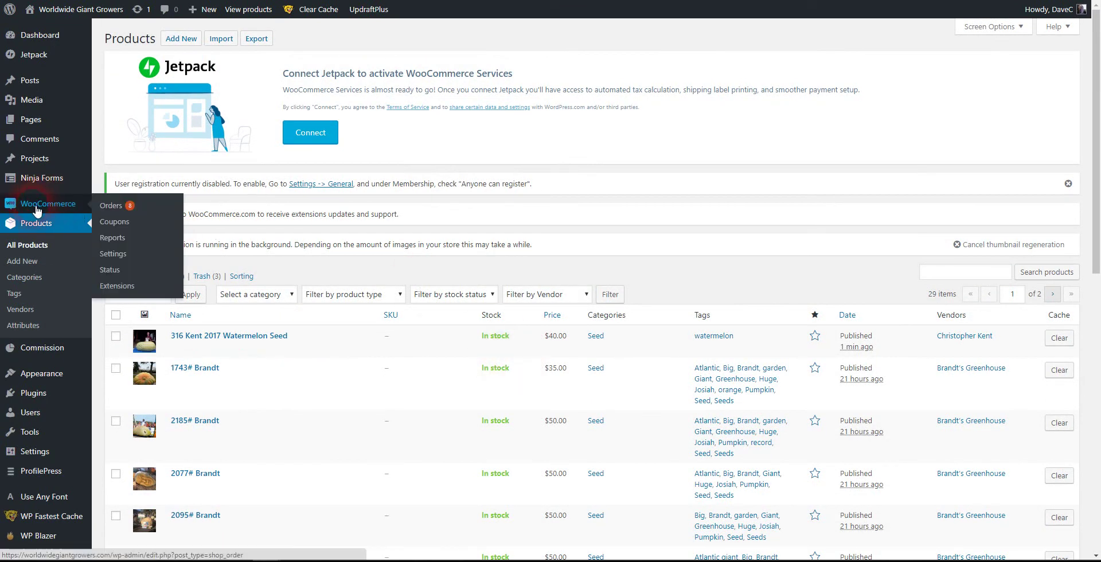
click(119, 241)
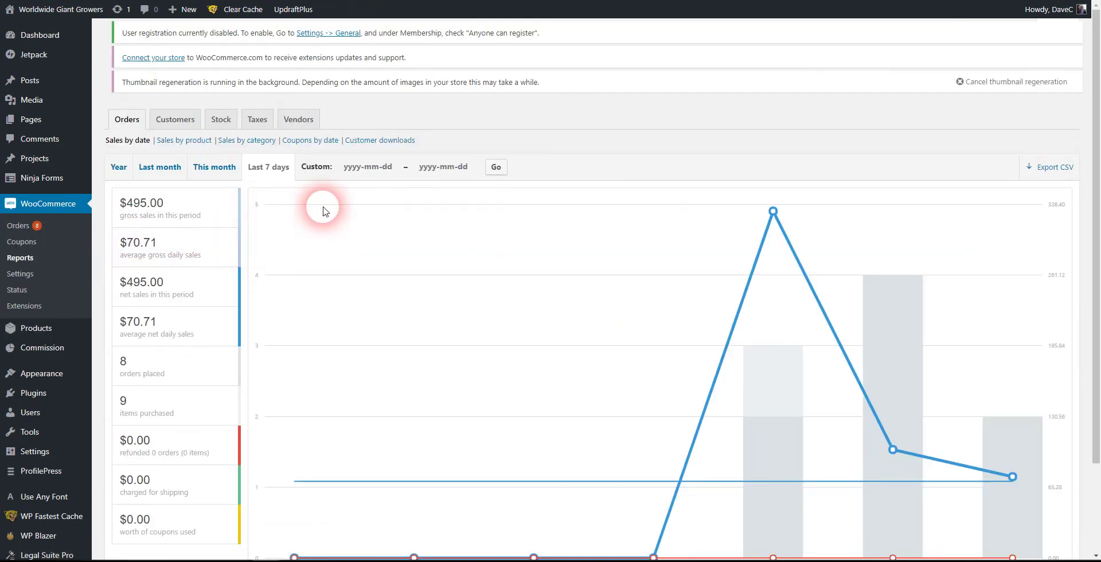
scroll(566, 303, down, 3)
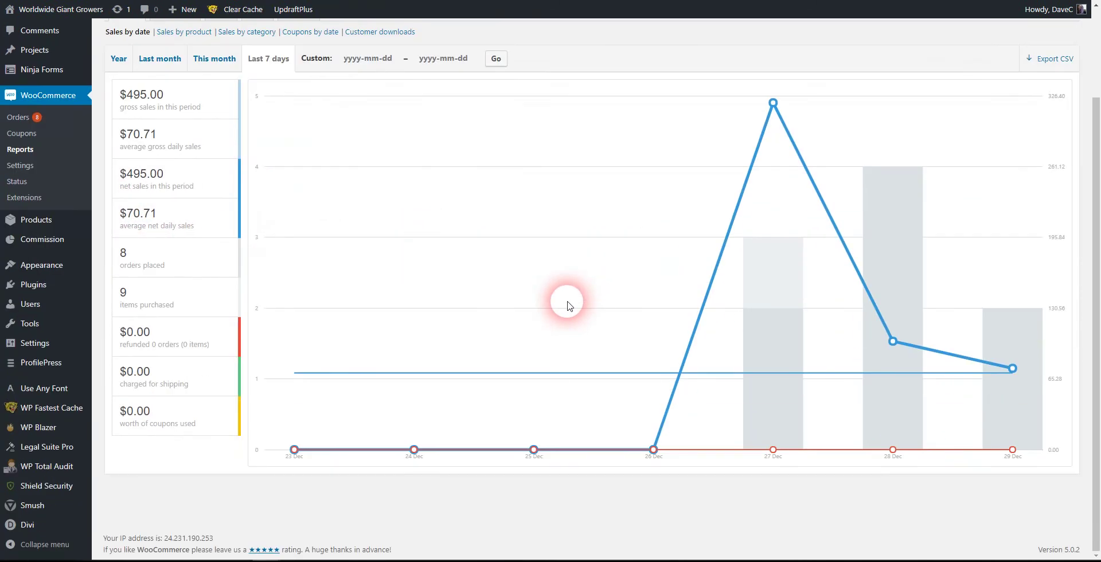
scroll(567, 304, up, 3)
scroll(567, 304, down, 2)
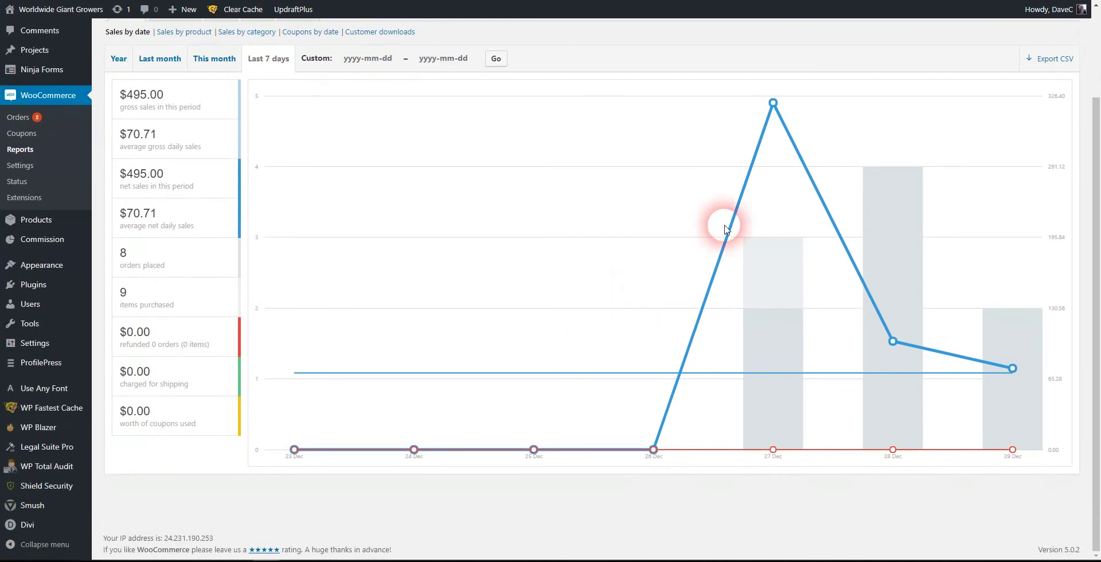
mouse_move(774, 106)
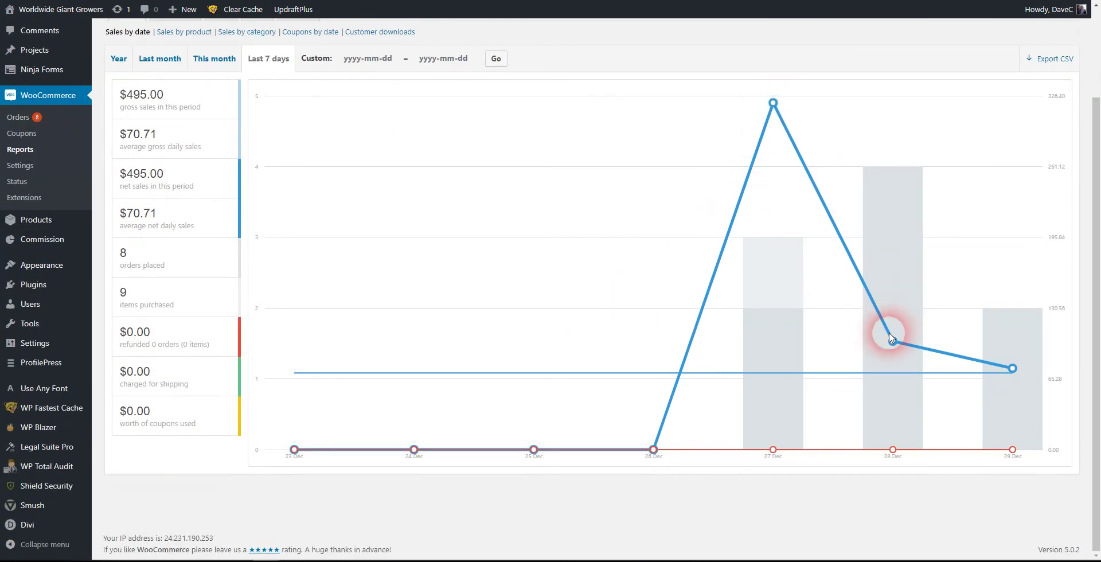
mouse_move(895, 344)
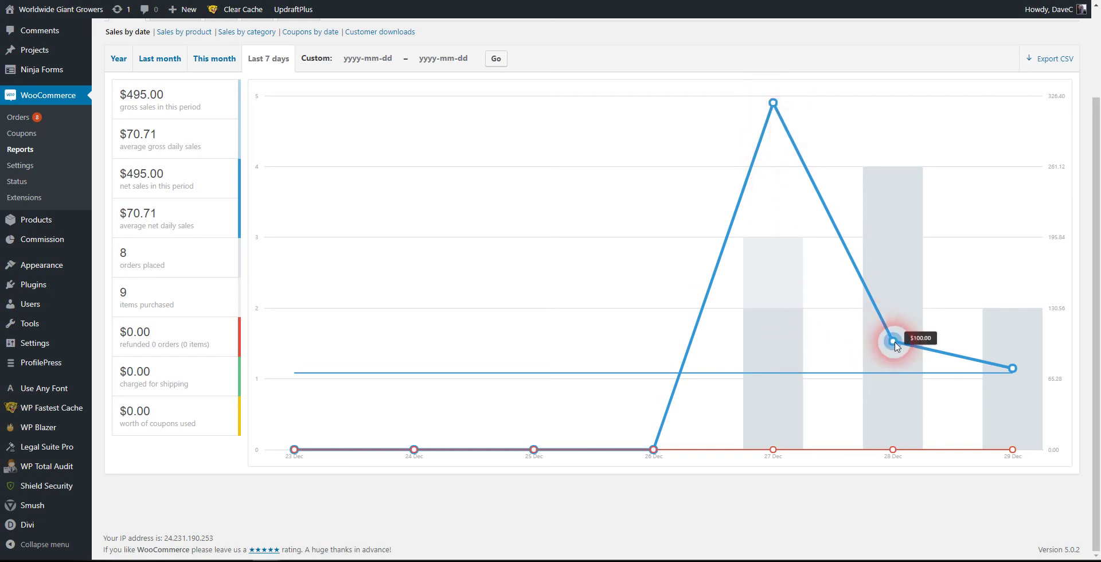
mouse_move(1013, 370)
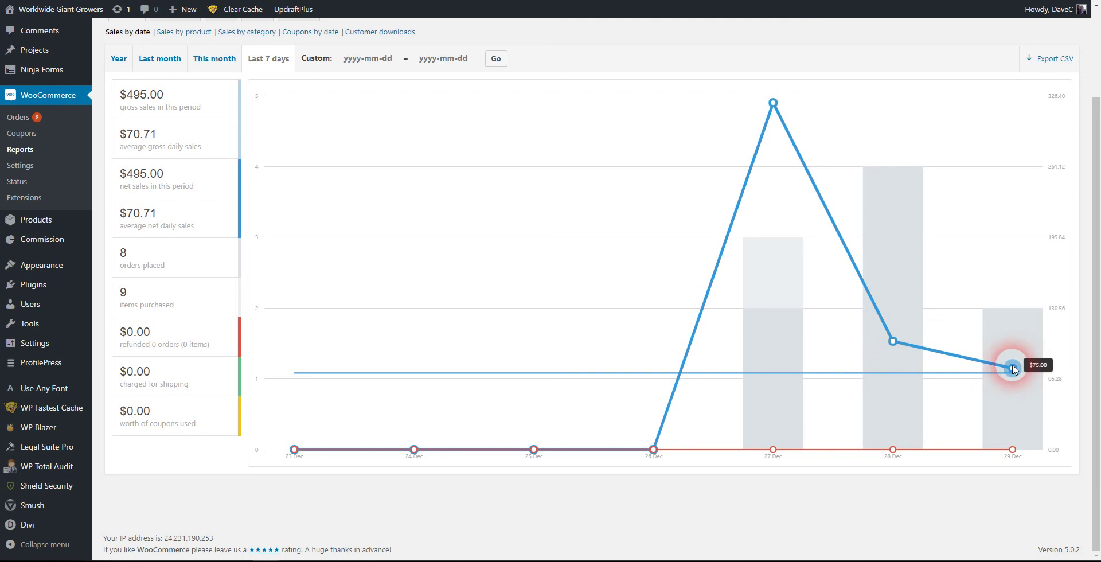
scroll(435, 296, up, 3)
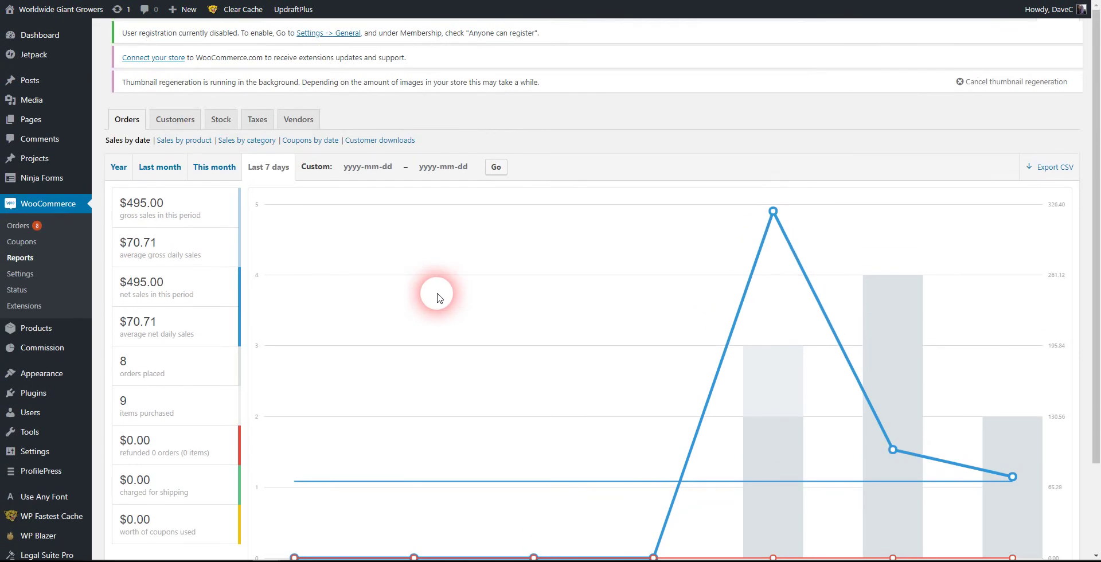